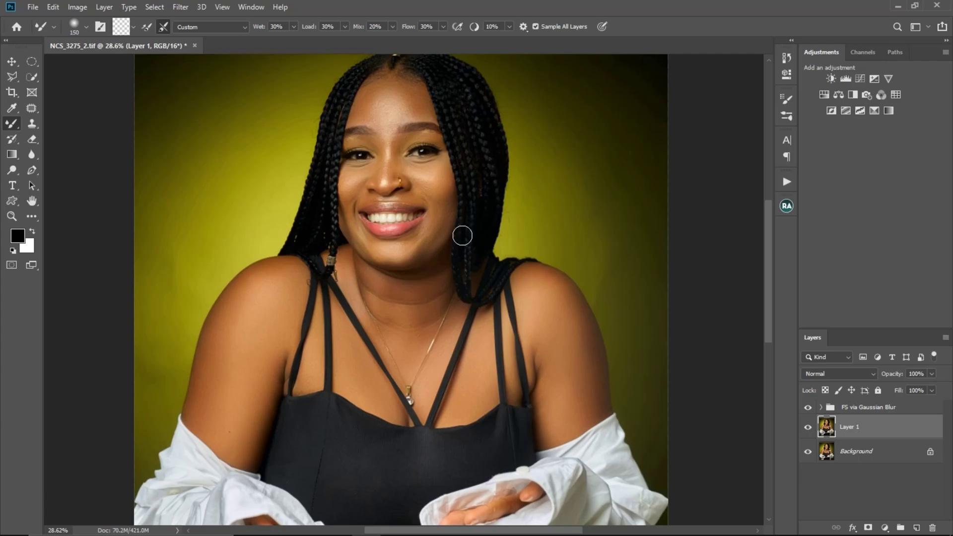
Reset colours to default black and white and add a Gradient Map adjustment layer
left_click_drag(425, 215, 456, 226)
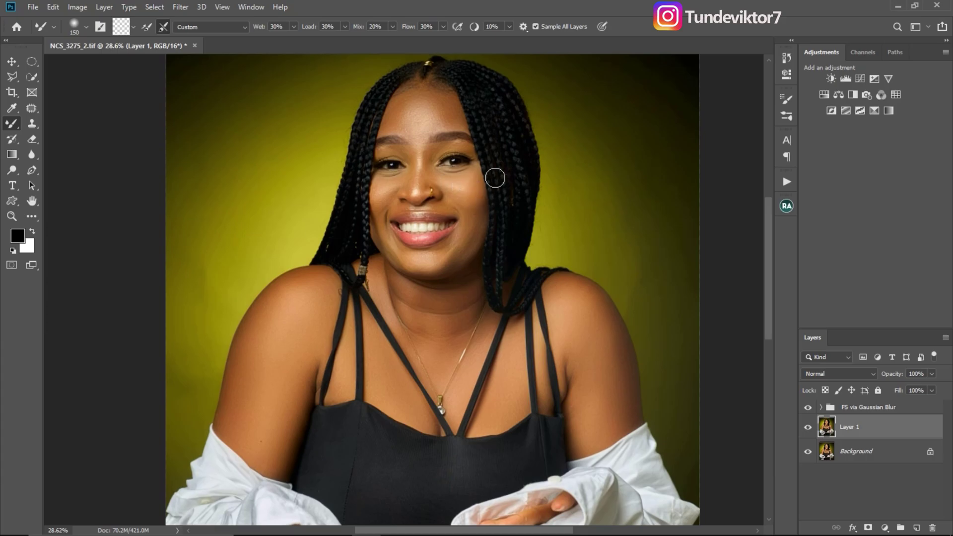
scroll(496, 177, "up", 1)
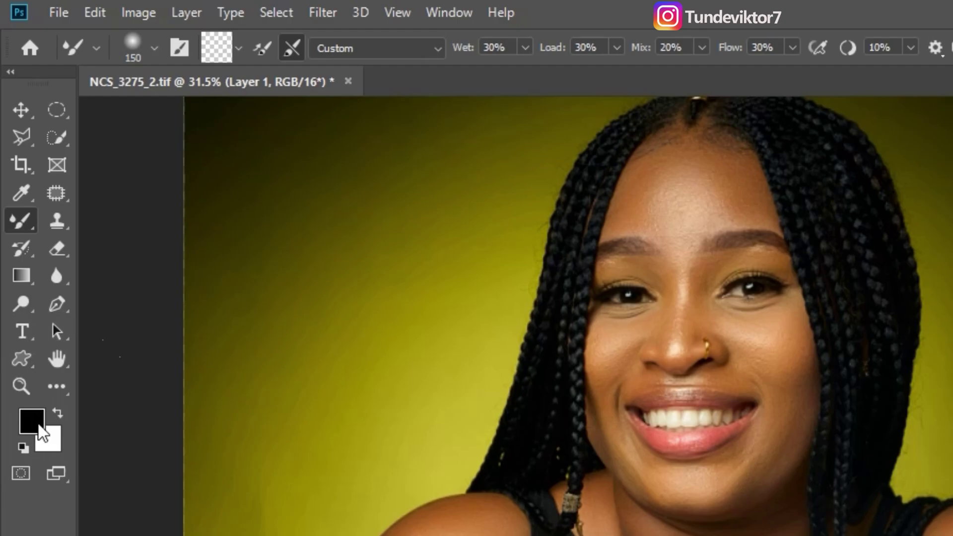
left_click(42, 421)
left_click(34, 421)
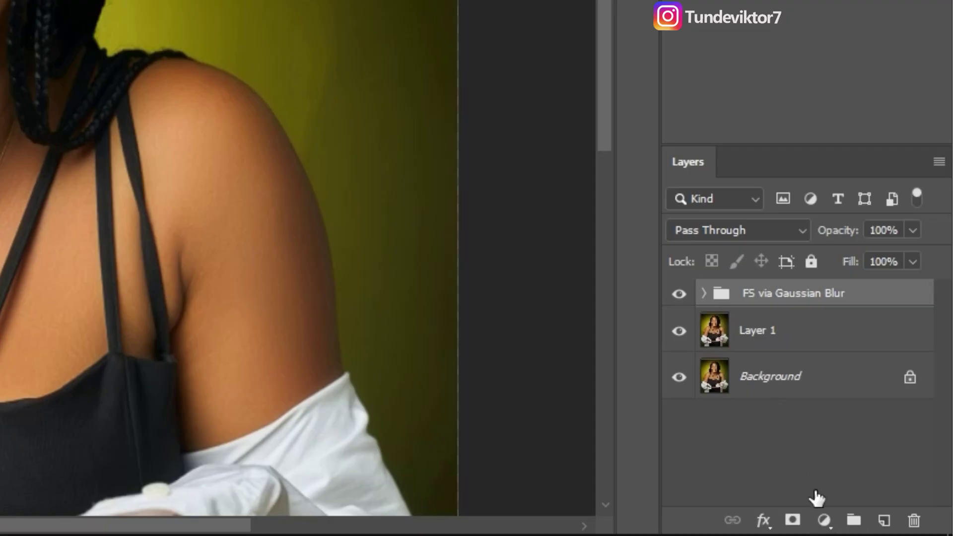
left_click(823, 520)
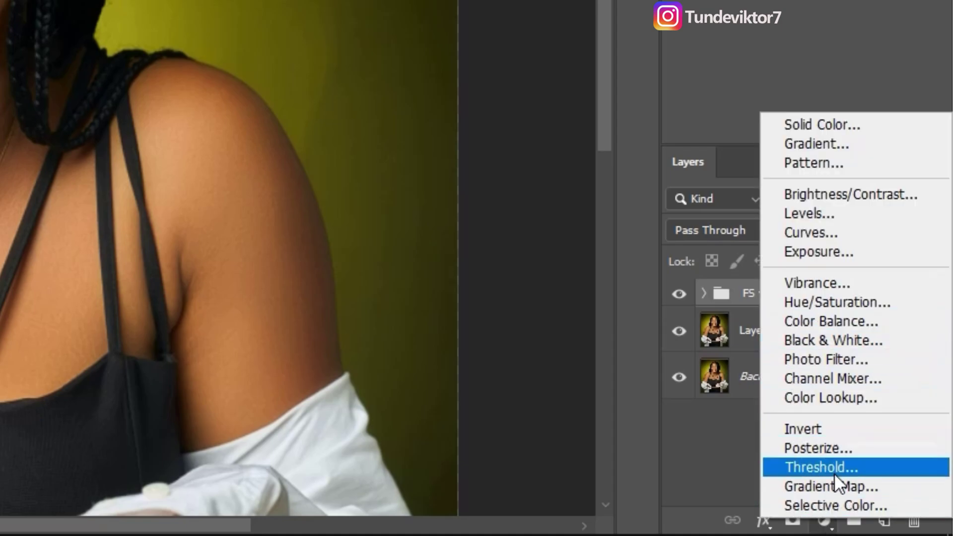
left_click(851, 485)
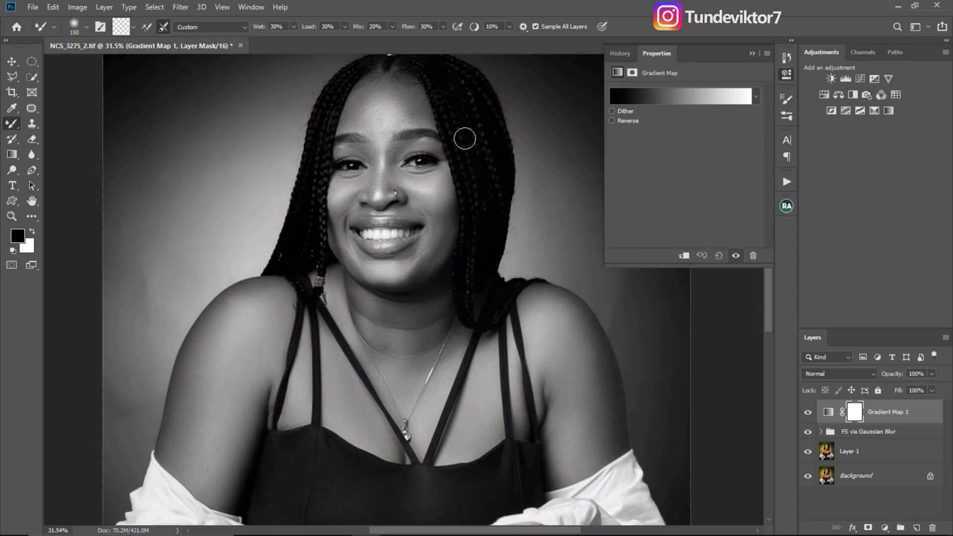
Toggle Reverse on the gradient map to compare, ending on normal black-to-white mapping
key("z")
left_click_drag(415, 201, 400, 200)
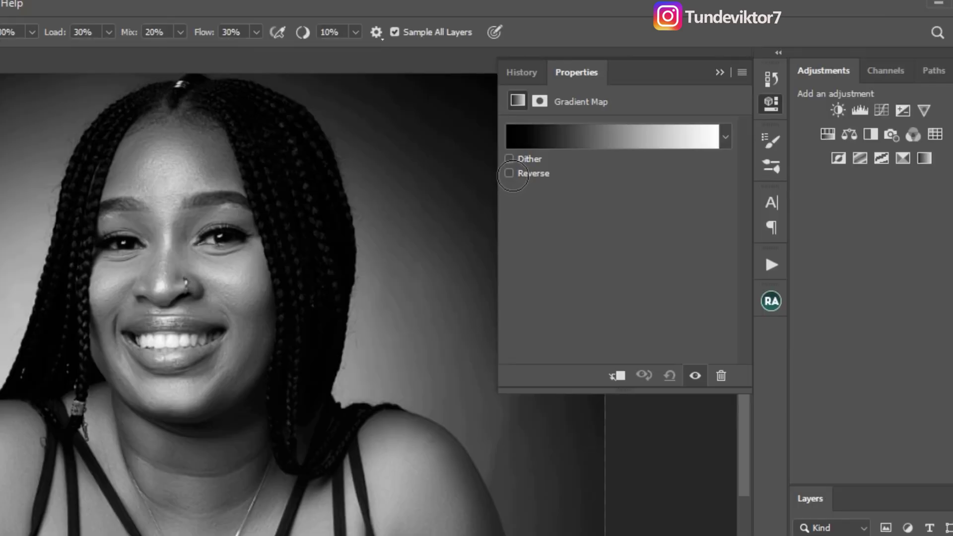
left_click(612, 120)
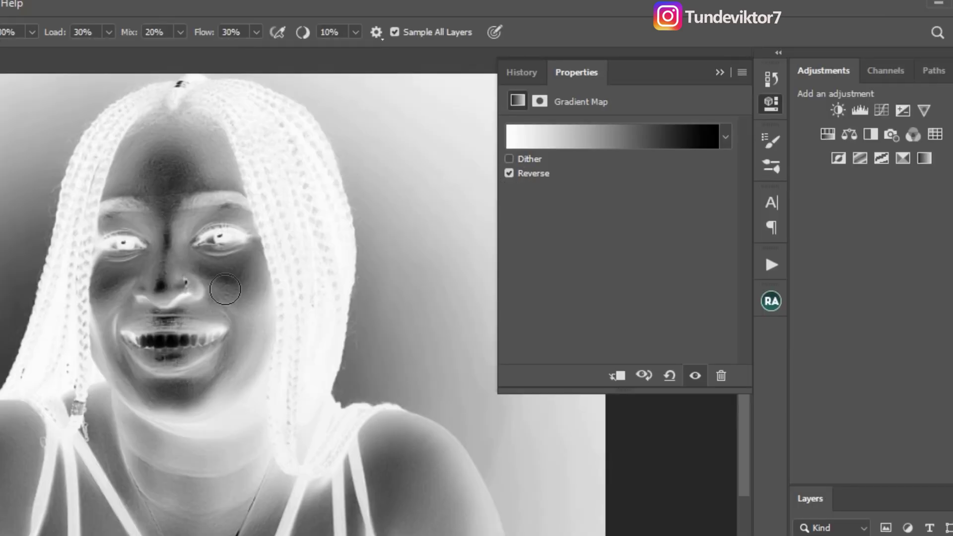
left_click(508, 173)
left_click(511, 171)
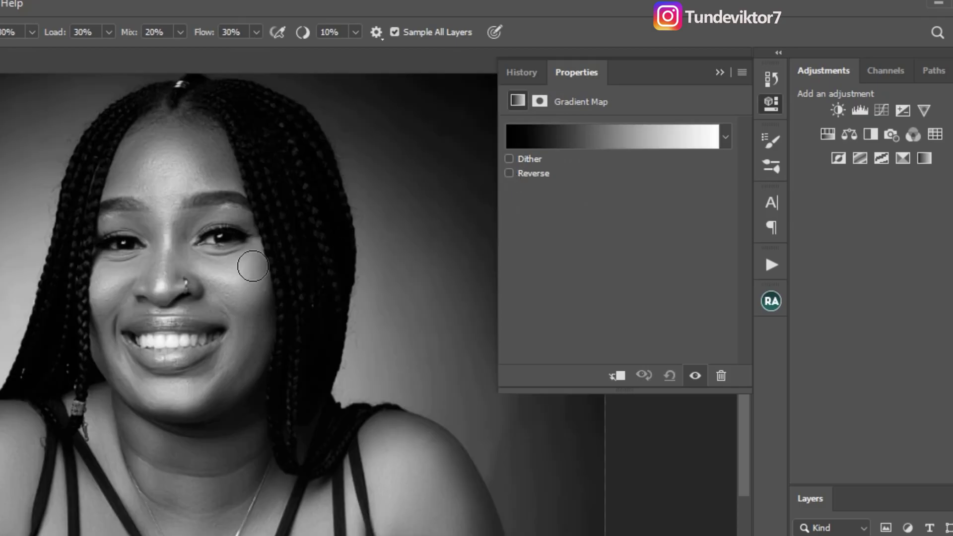
left_click(509, 173)
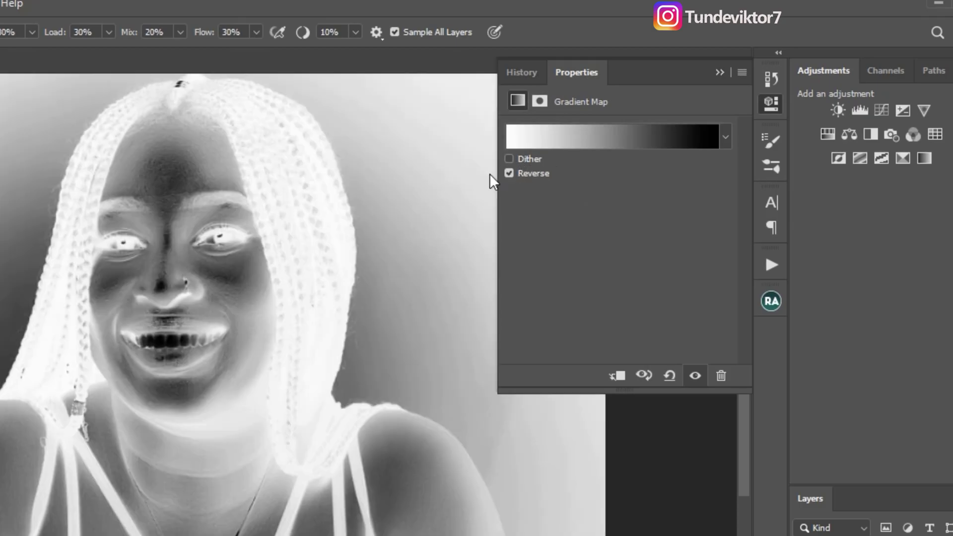
left_click(510, 174)
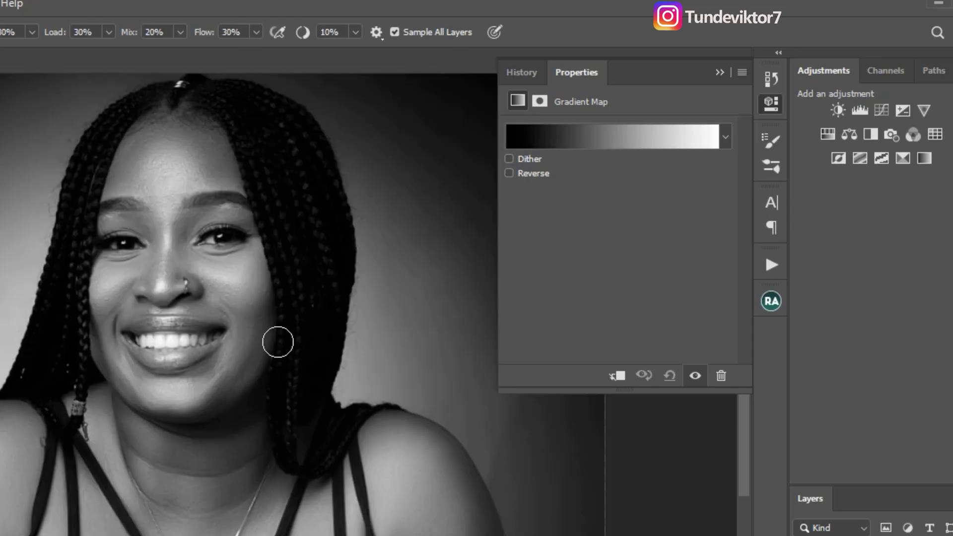
Invert the Gradient Map 1 mask to black so its effect is hidden
key("z")
left_click_drag(340, 329, 314, 342)
key("b")
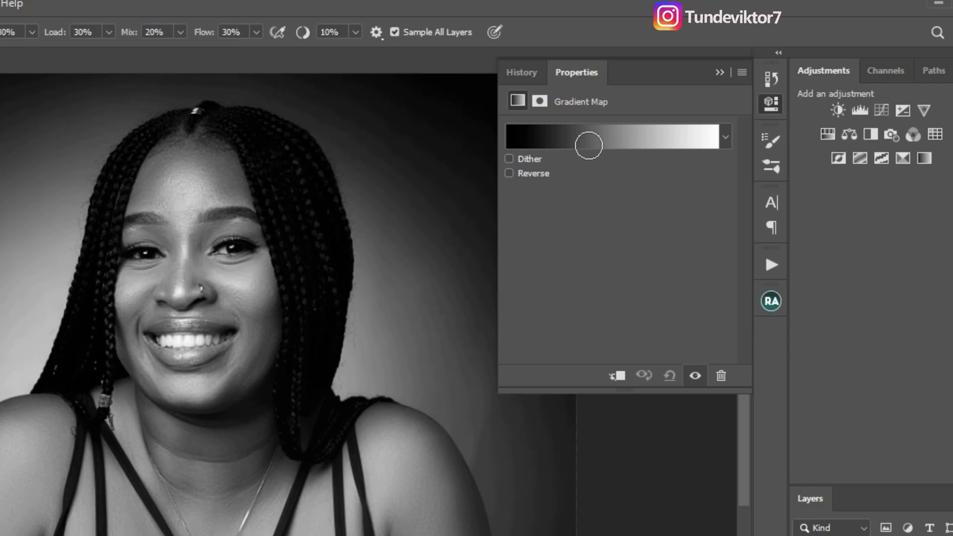
left_click(603, 140)
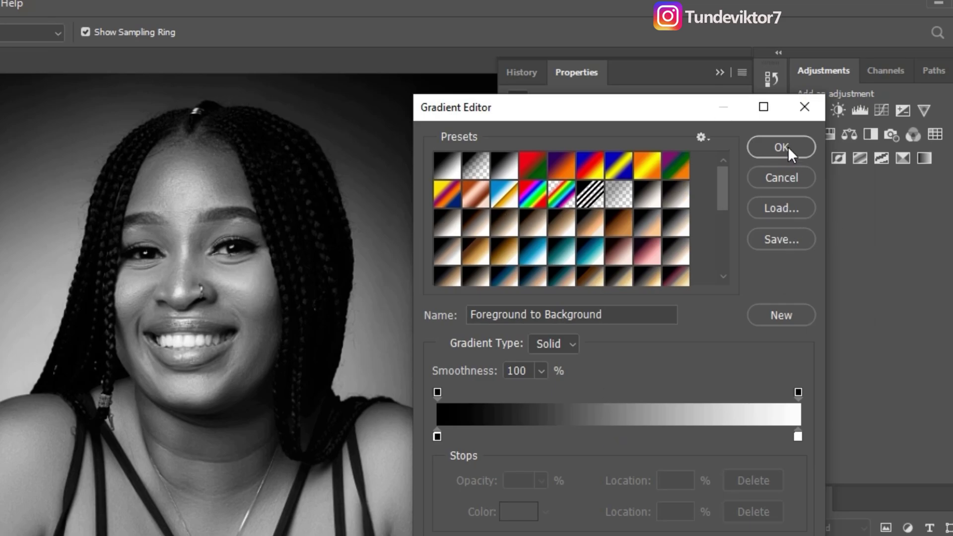
left_click(779, 177)
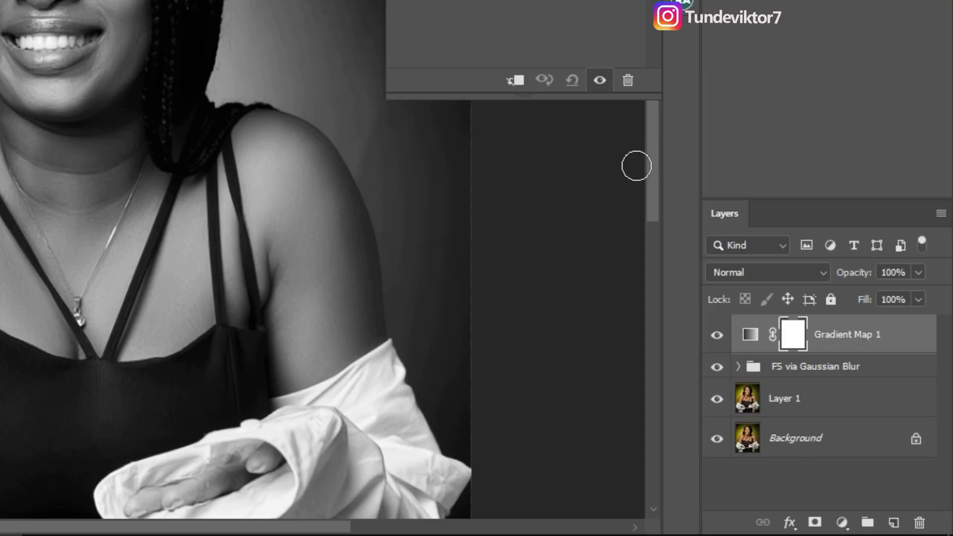
left_click(855, 415)
key("ctrl+i")
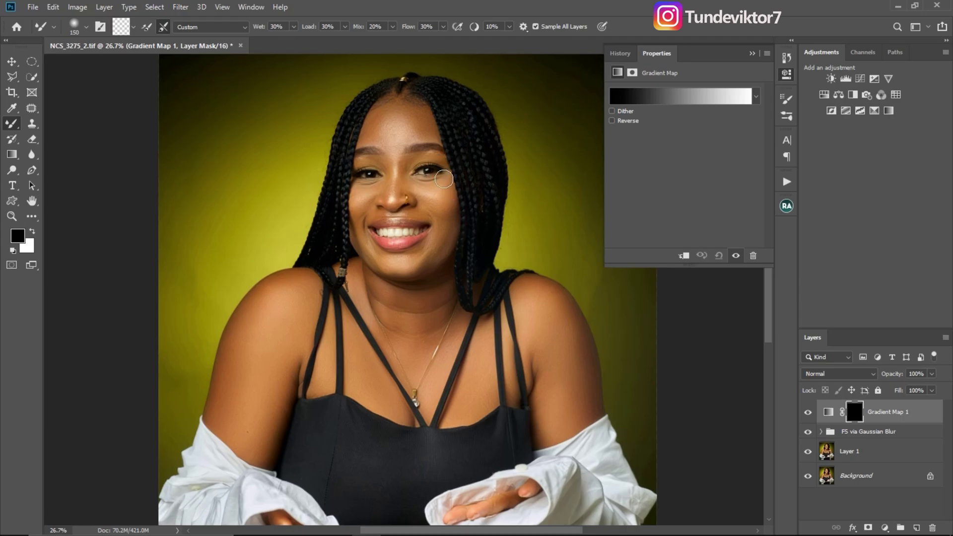
Open the gradient map's Gradient Editor and select the black left colour stop
left_click(829, 416)
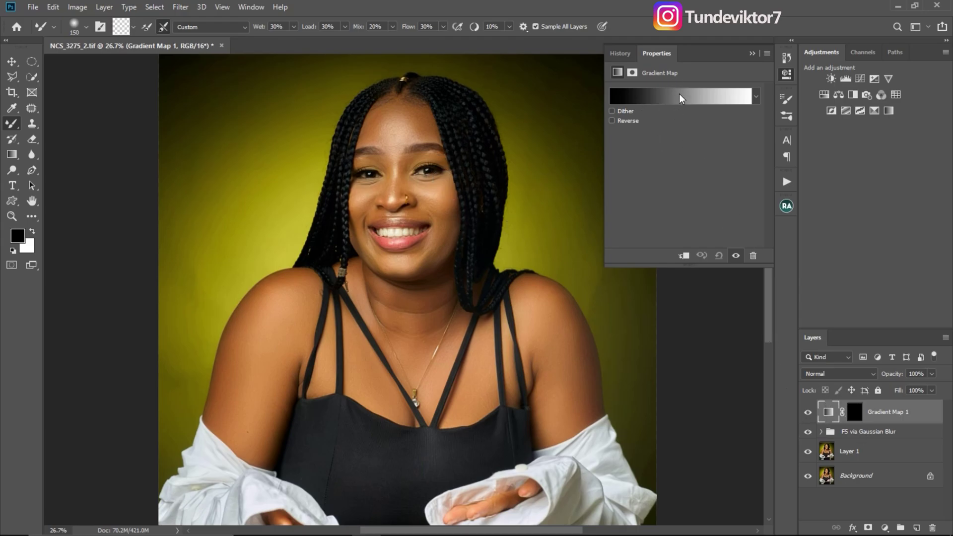
left_click(679, 94)
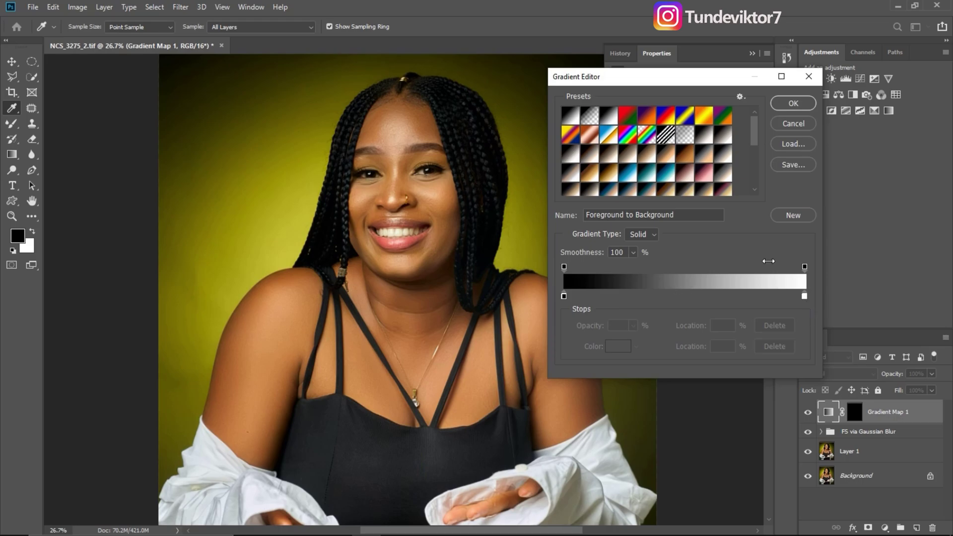
left_click(804, 266)
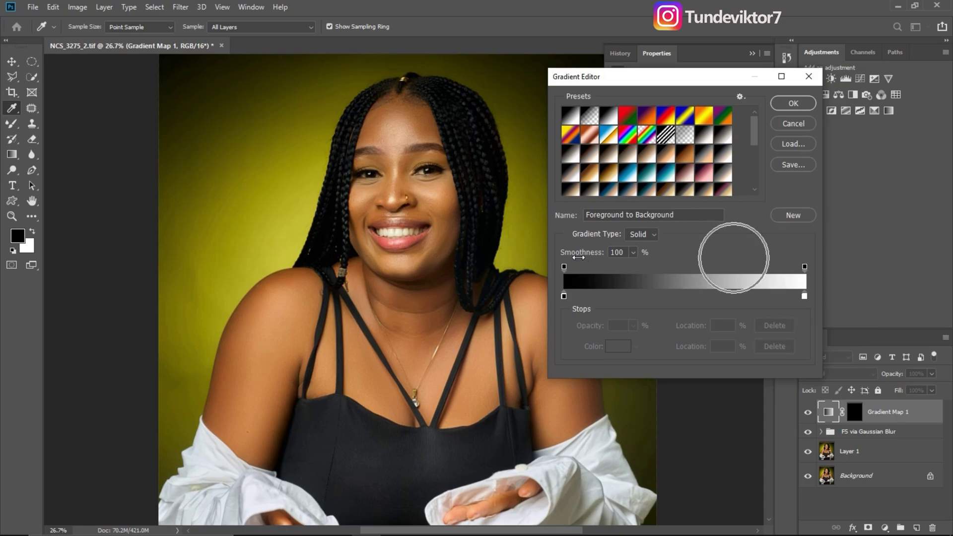
left_click(564, 266)
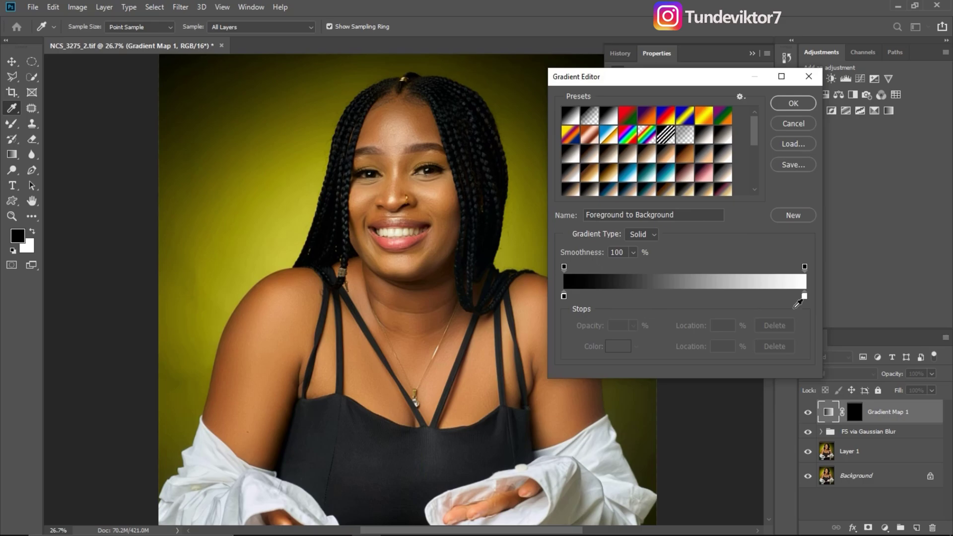
left_click(565, 293)
left_click(563, 296)
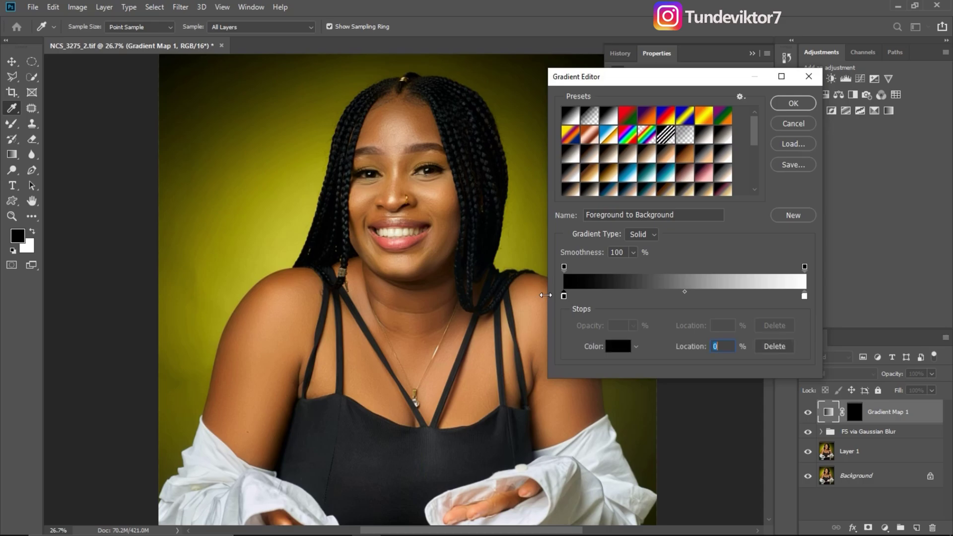
Make the left stop a dark brown sampled from her skin and add a brown stop at 48%
left_click(449, 272)
left_click(447, 270)
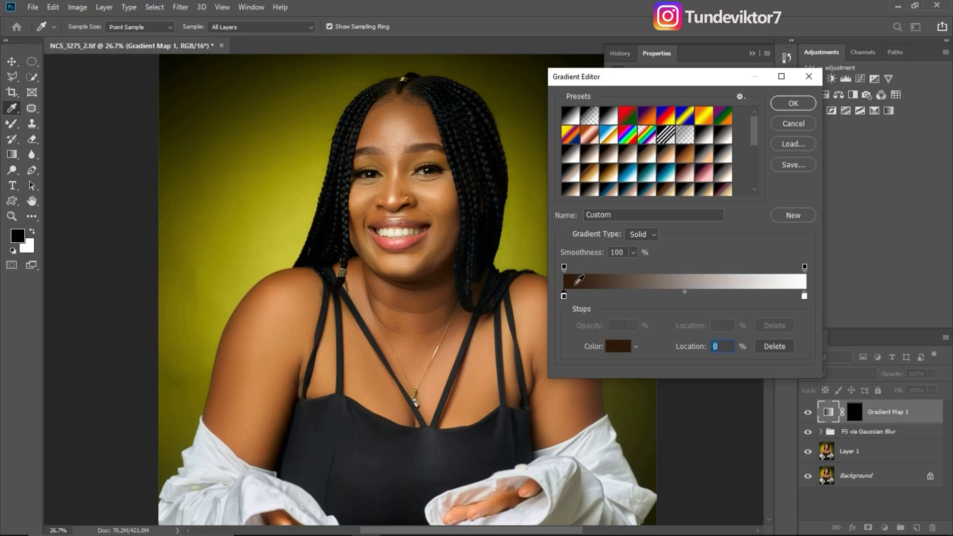
left_click(442, 266)
left_click(685, 292)
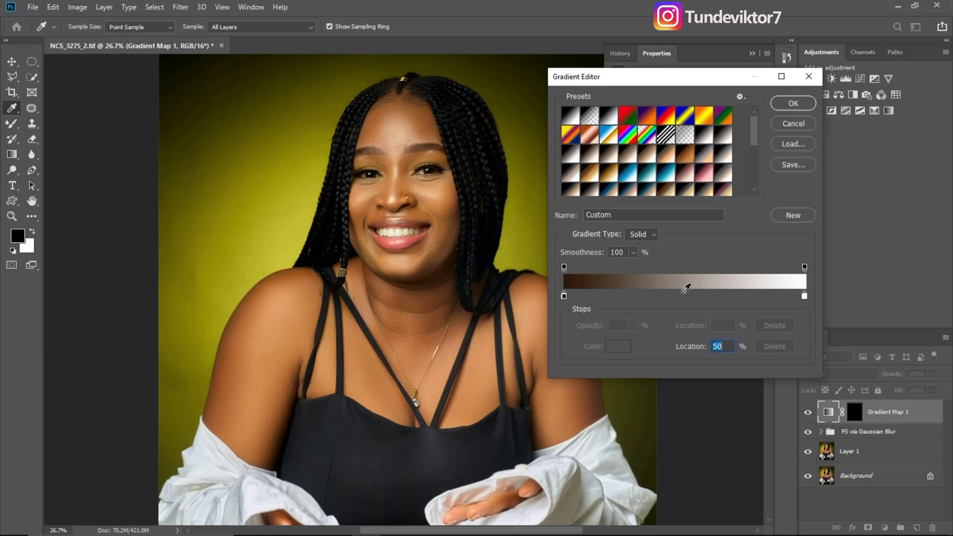
left_click(678, 296)
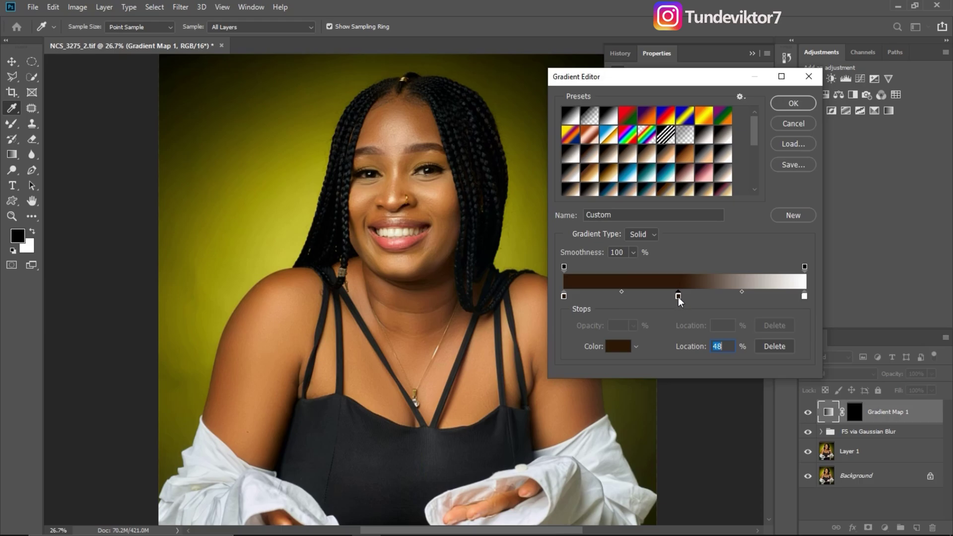
Move the new middle colour stop to a location of 50% and confirm the gradient
double_click(674, 297)
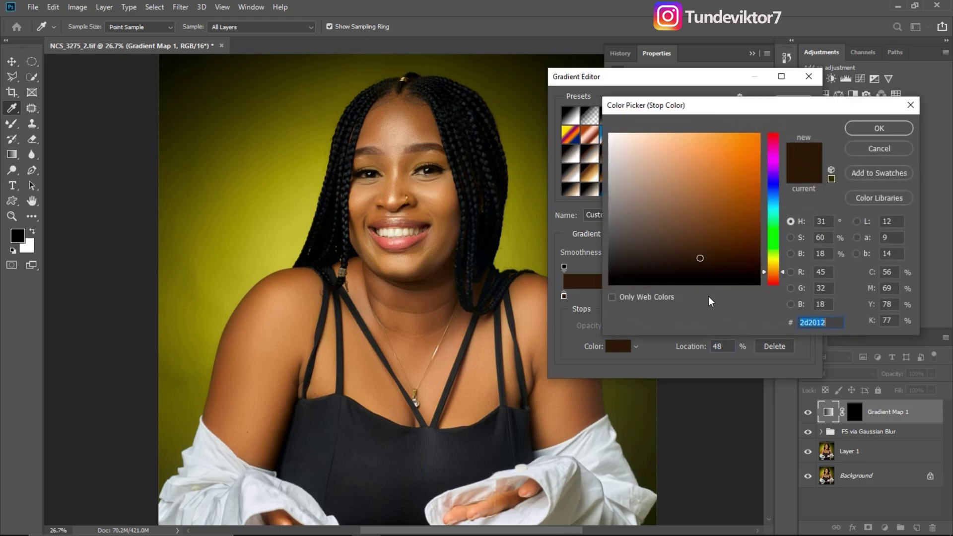
left_click(881, 148)
mouse_move(678, 296)
left_mouse_down()
mouse_move(730, 299)
mouse_move(601, 302)
mouse_move(686, 302)
left_mouse_up()
double_click(722, 348)
type("50")
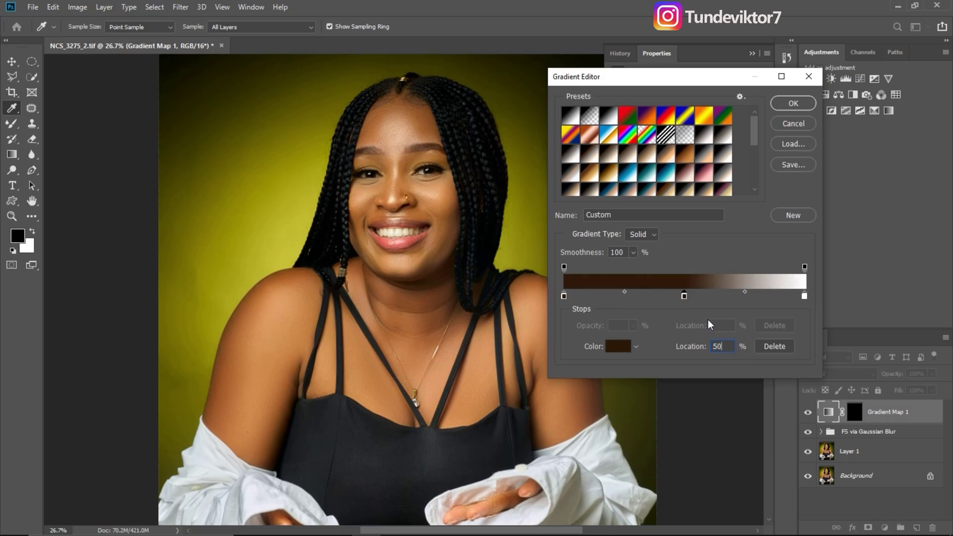
key("Return")
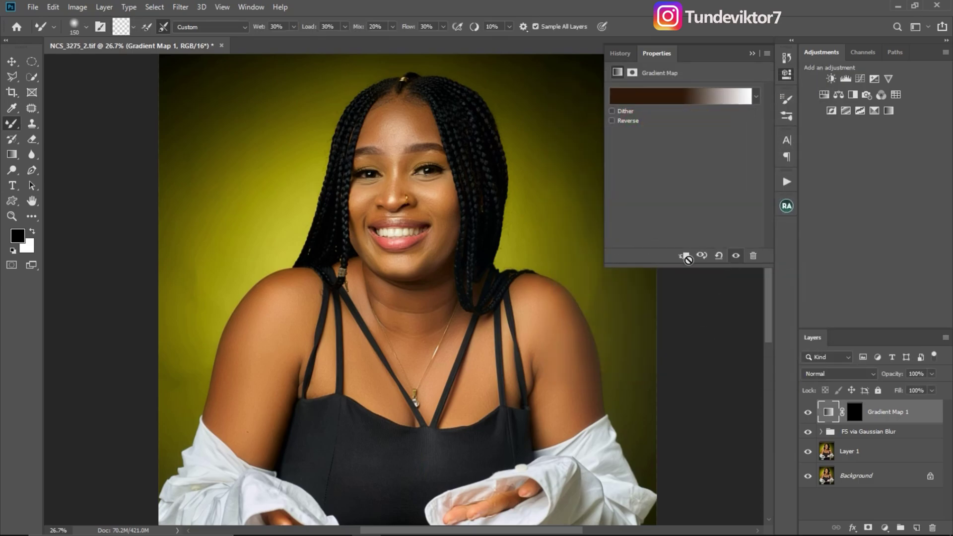
Give the middle stop the chest skin tone bc8b54, then bring up the white end stop's colour
left_click(687, 97)
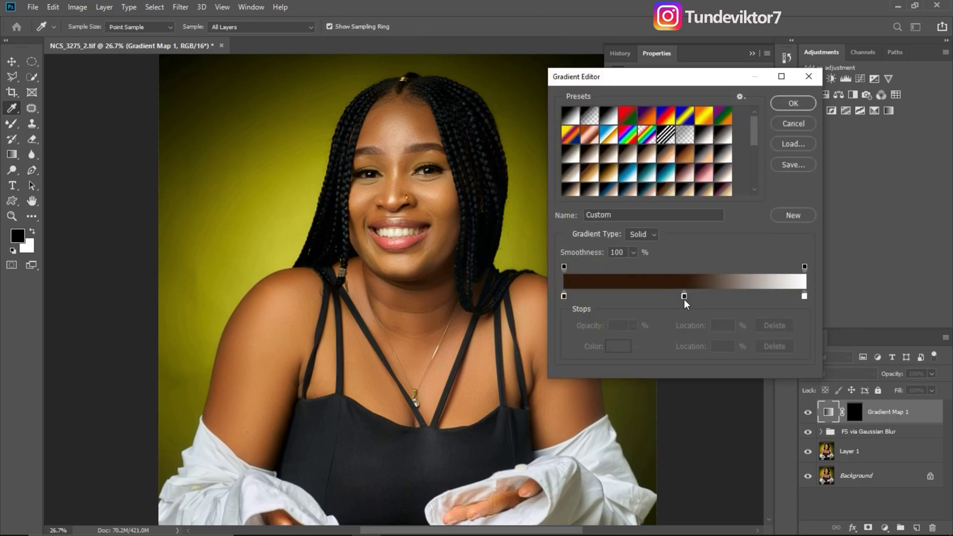
double_click(684, 296)
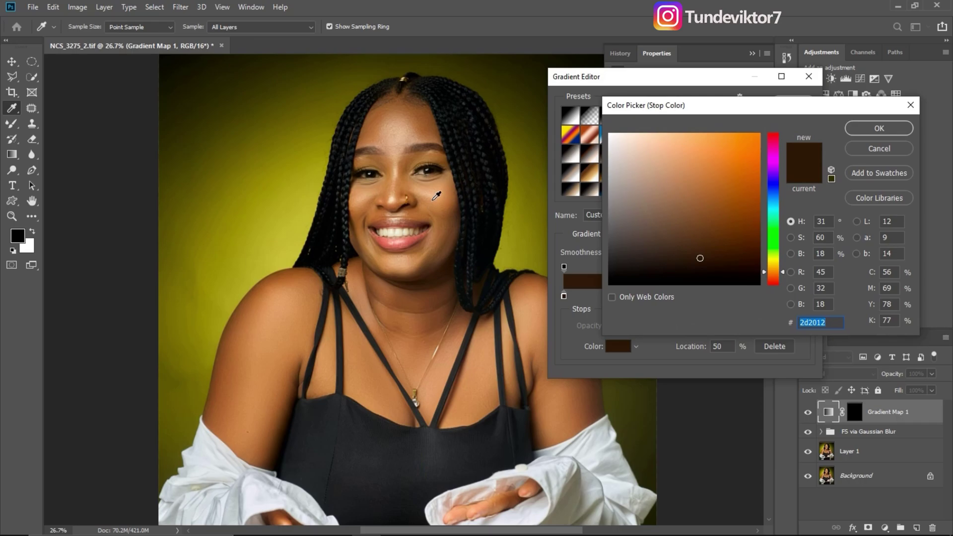
left_click(360, 359)
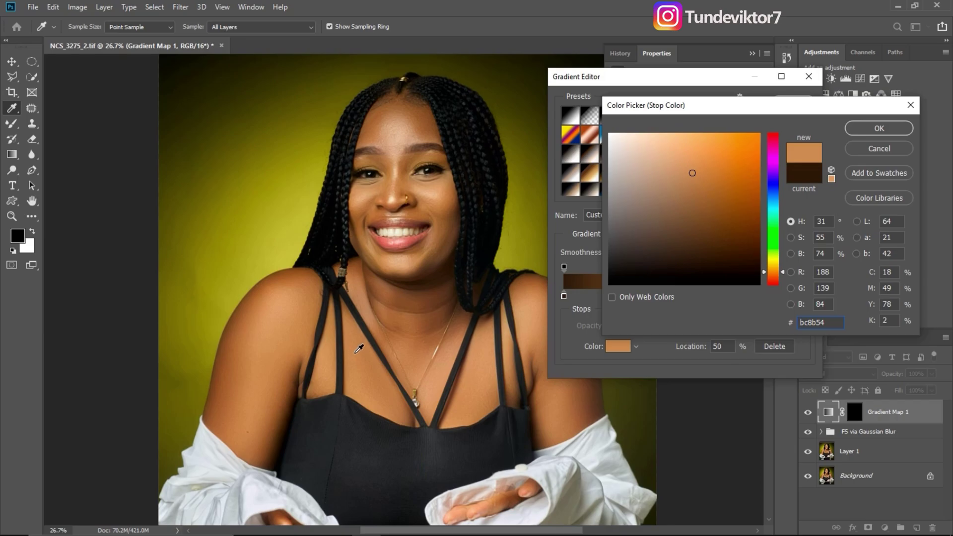
left_click(868, 128)
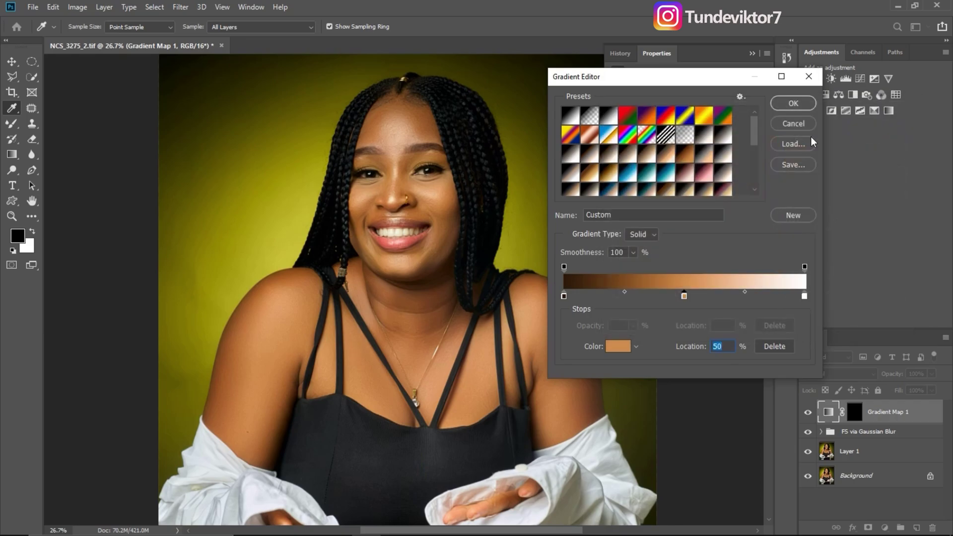
left_click(804, 296)
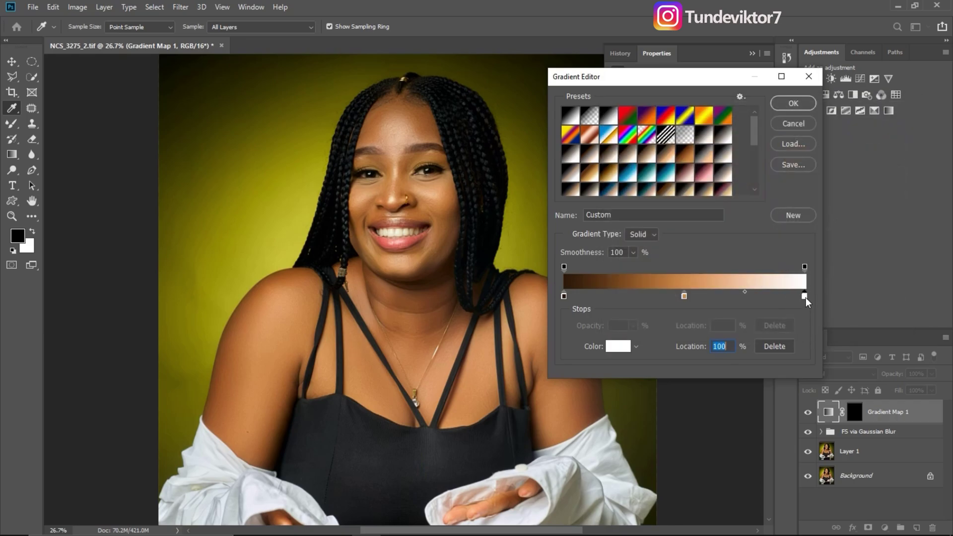
left_click(618, 346)
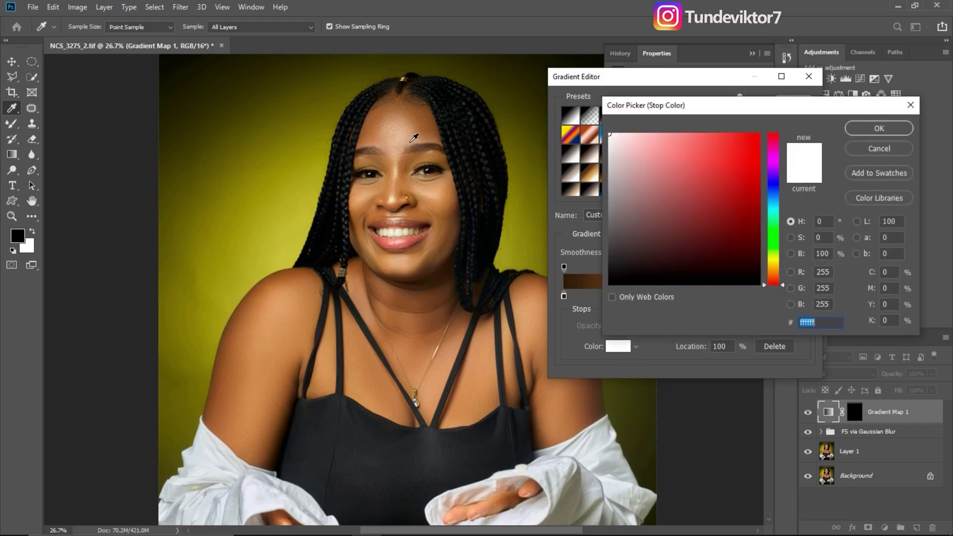
Set the end stop to a pale peach (eacba5) sampled beside the eye and apply the gradient
left_click(431, 191)
left_click(429, 191)
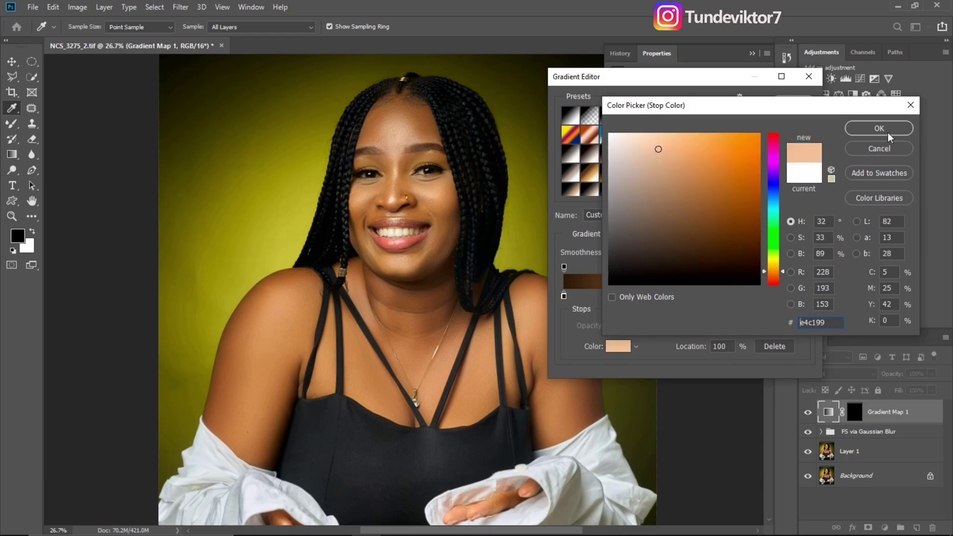
left_click(395, 197)
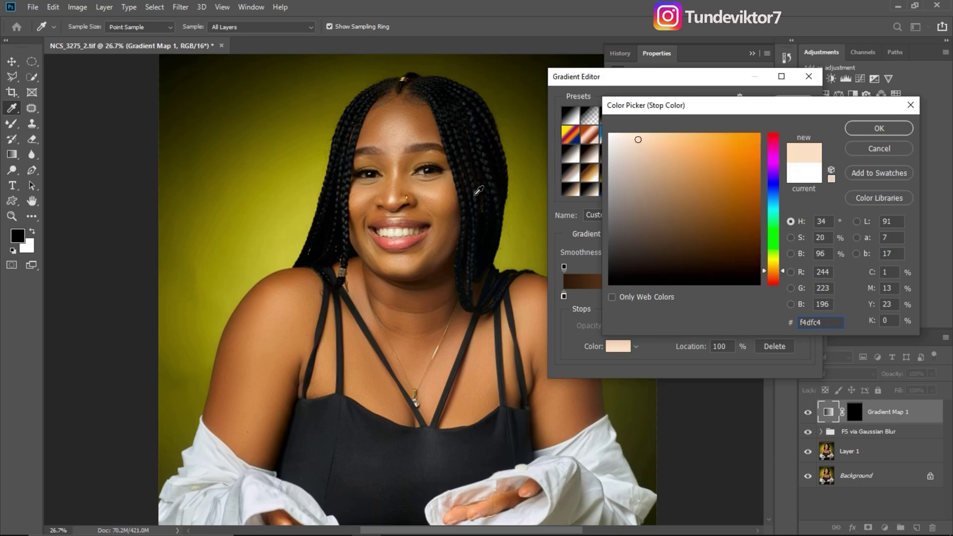
left_click(432, 194)
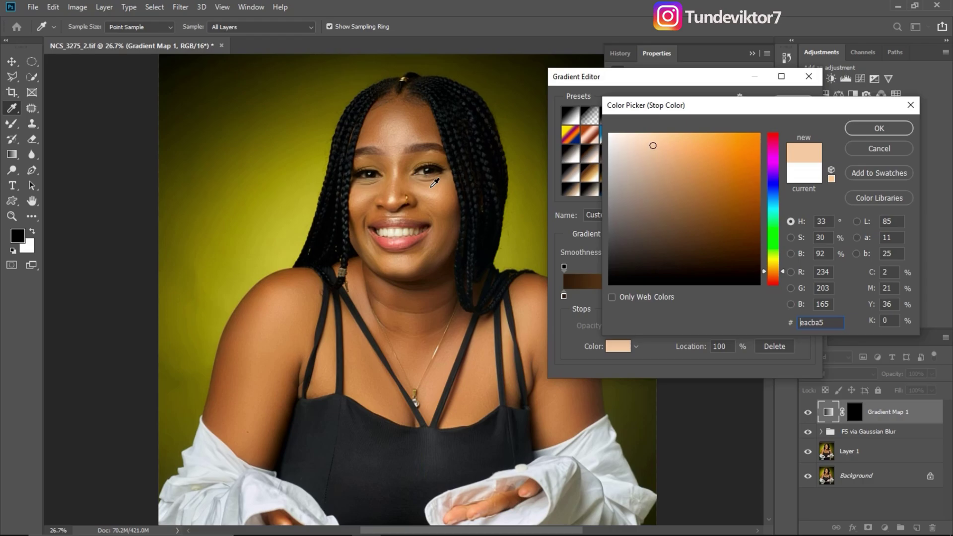
left_click(879, 129)
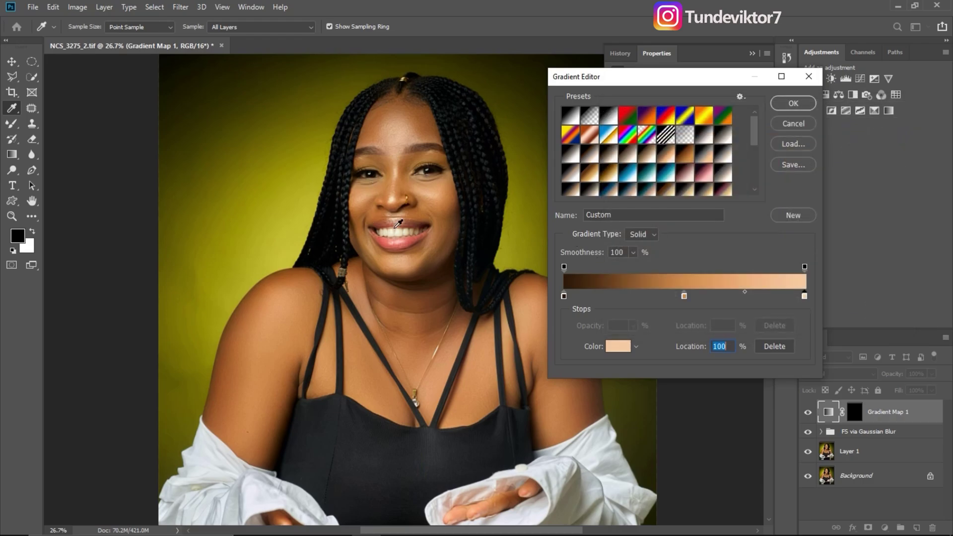
left_click(793, 103)
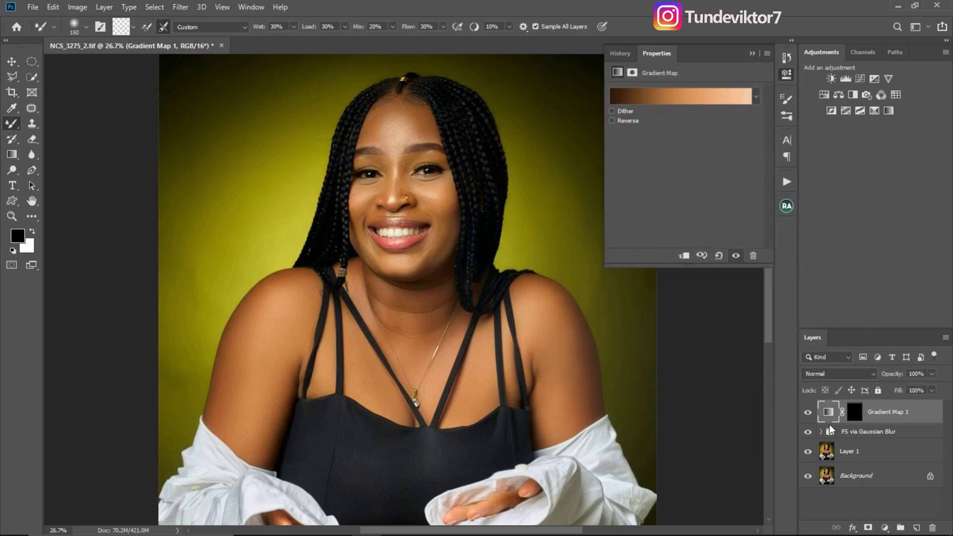
Target the Gradient Map 1 mask and make white the foreground colour
left_click(854, 412)
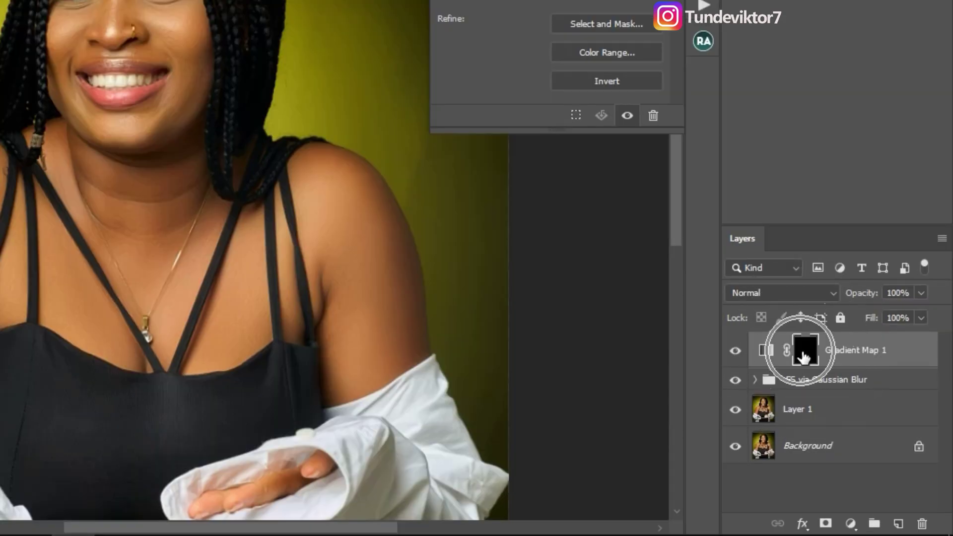
left_click(806, 356)
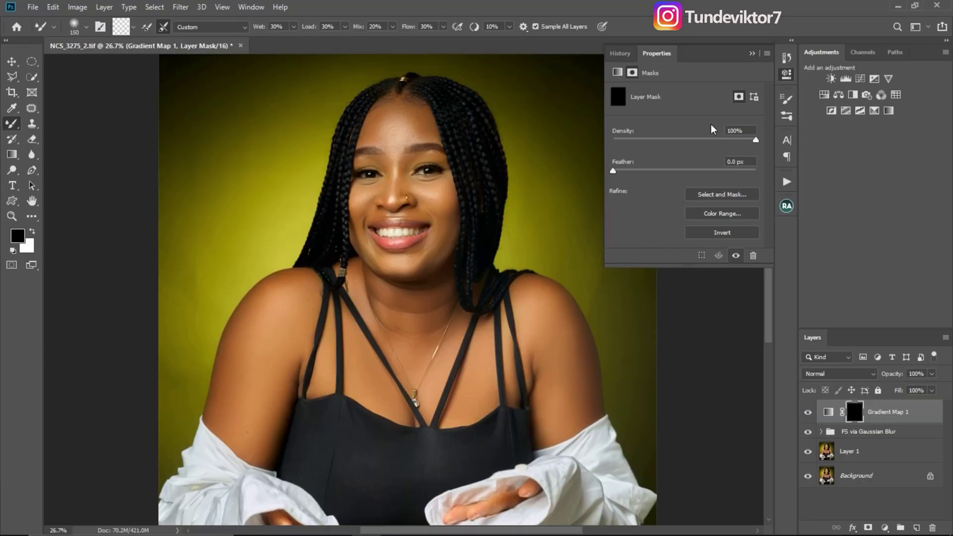
left_click(752, 54)
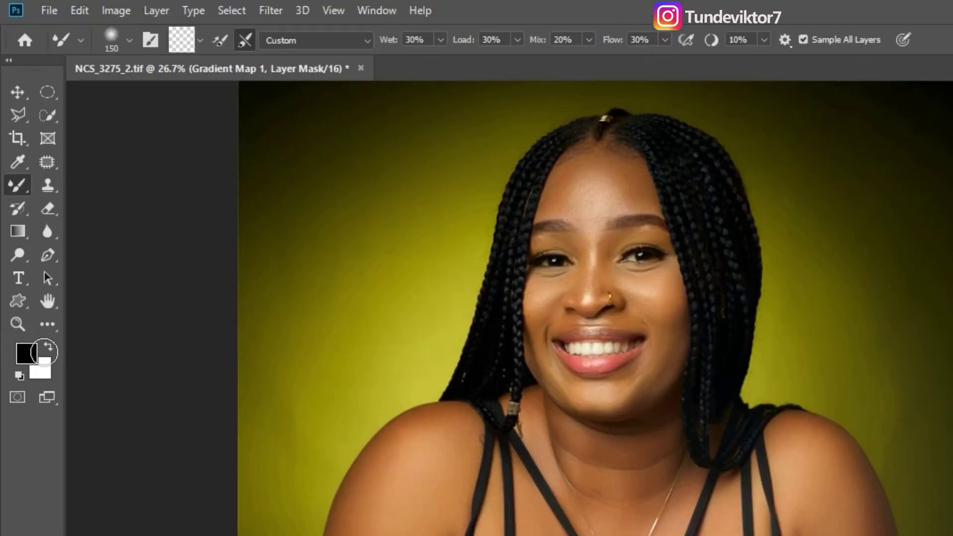
left_click(47, 344)
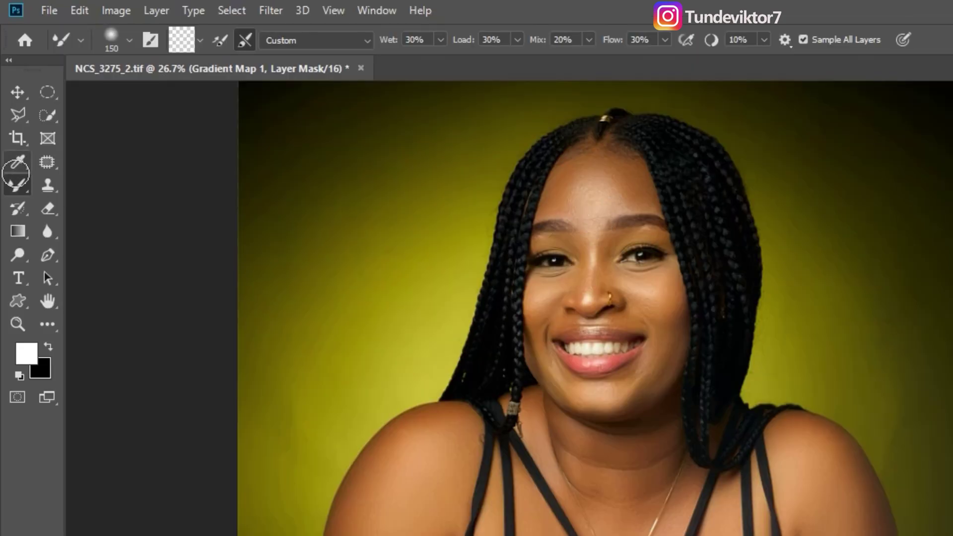
Switch to the regular Brush at about 150 px and zoom in on the forehead
right_click(17, 185)
left_click(78, 182)
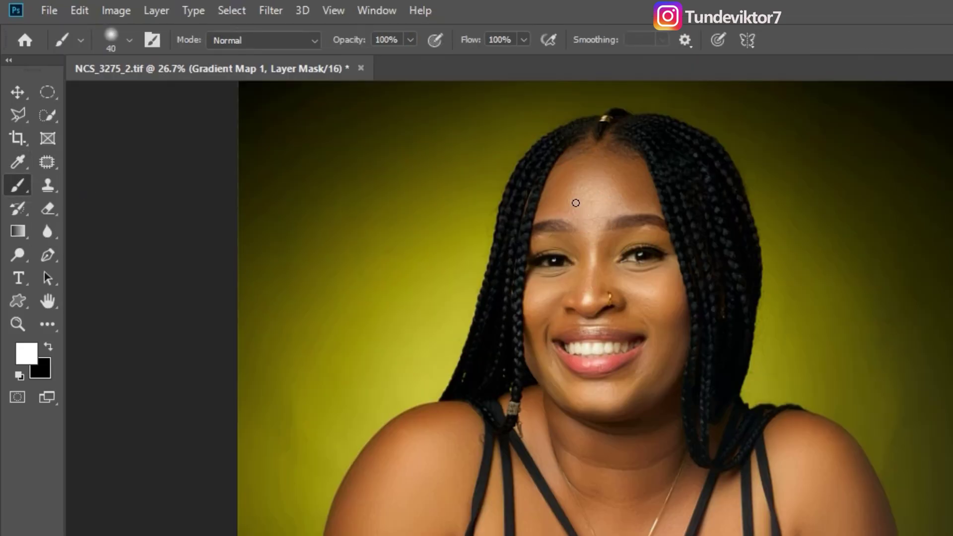
key("bracketright")
key("bracketright")
key("bracketright")
key("bracketright")
key("bracketright")
key("bracketright")
key("bracketright")
key("bracketright")
key("bracketright")
key("bracketright")
key("bracketleft")
key("bracketleft")
key("z")
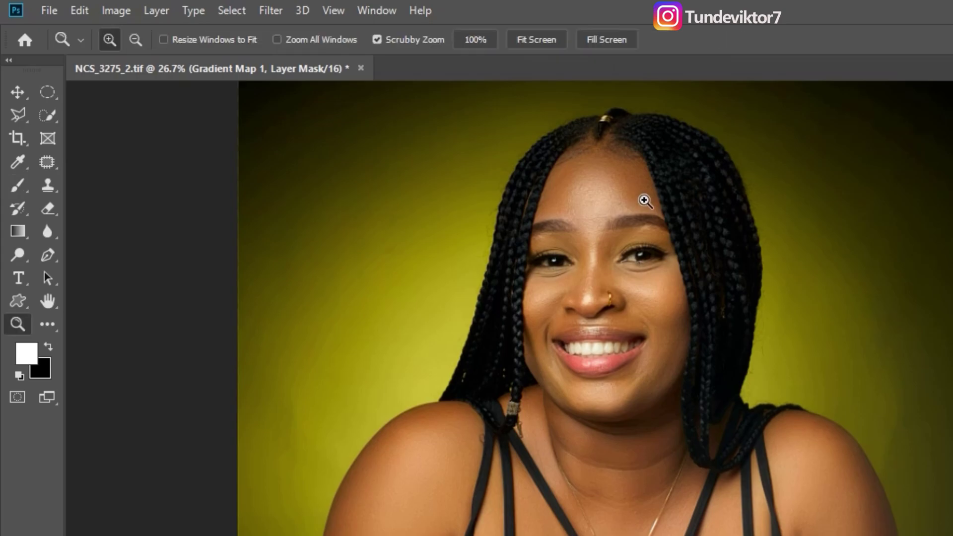
left_click_drag(642, 200, 684, 233)
key("b")
key("bracketleft")
key("bracketleft")
key("bracketleft")
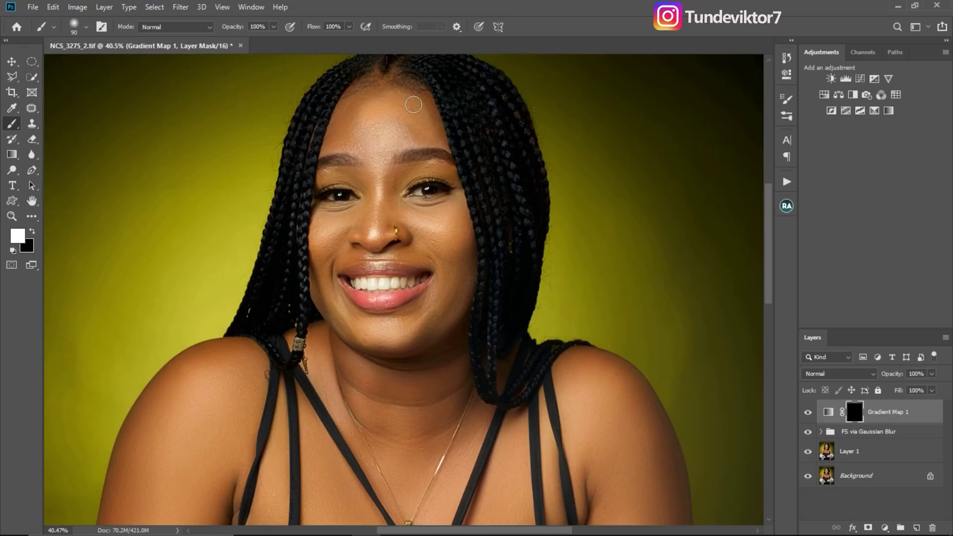
Paint white into the mask over the forehead and under both eyes
mouse_move(413, 104)
left_mouse_down()
mouse_move(356, 109)
mouse_move(390, 86)
mouse_move(346, 123)
mouse_move(374, 129)
left_mouse_up()
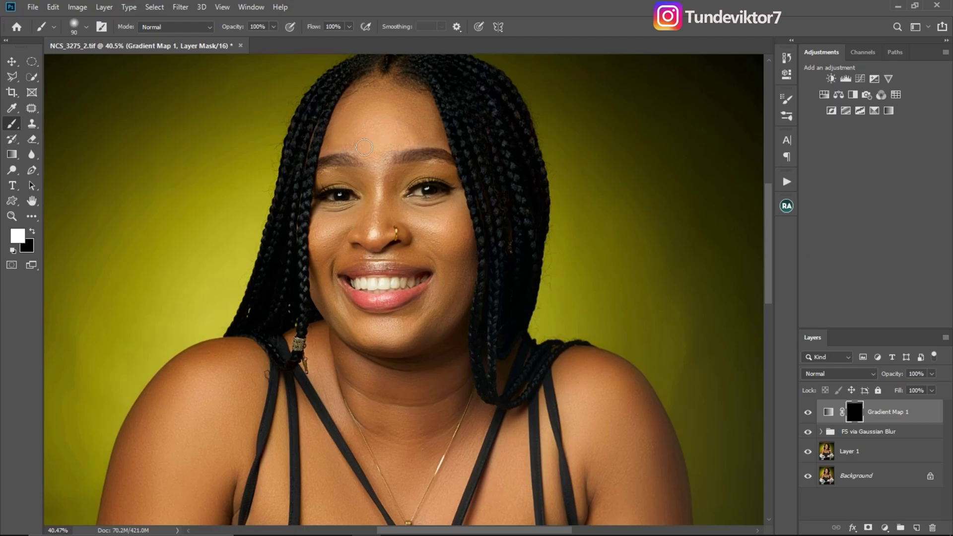
key("bracketleft")
key("bracketleft")
key("bracketleft")
mouse_move(327, 209)
left_mouse_down()
mouse_move(422, 215)
mouse_move(420, 206)
mouse_move(450, 195)
left_mouse_up()
key("bracketright")
key("bracketright")
key("bracketleft")
key("bracketleft")
key("bracketleft")
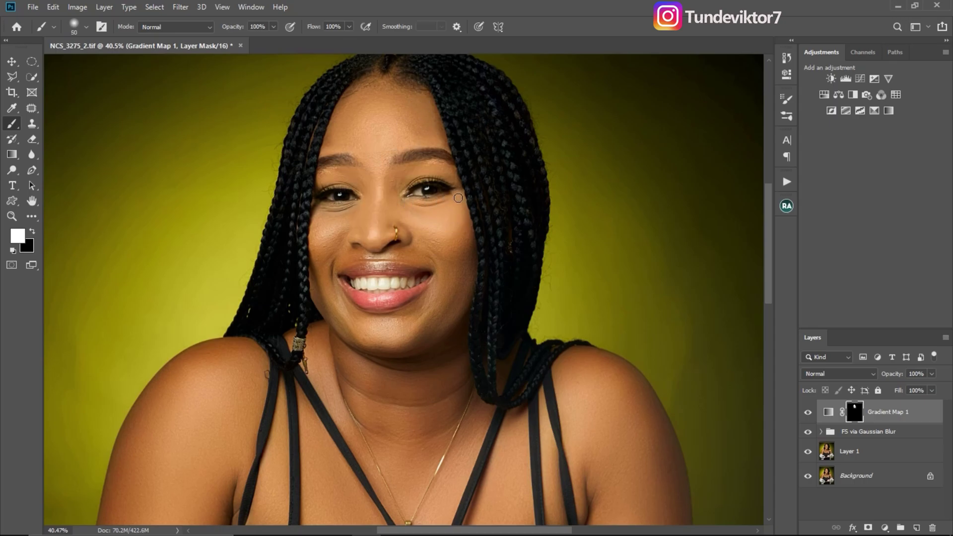
mouse_move(357, 212)
left_mouse_down()
mouse_move(322, 209)
mouse_move(332, 223)
mouse_move(345, 220)
mouse_move(324, 251)
mouse_move(408, 253)
mouse_move(453, 276)
mouse_move(461, 243)
mouse_move(431, 245)
mouse_move(451, 251)
mouse_move(466, 232)
mouse_move(459, 288)
mouse_move(420, 337)
mouse_move(374, 332)
mouse_move(341, 308)
mouse_move(324, 271)
mouse_move(329, 257)
mouse_move(327, 310)
mouse_move(376, 332)
left_mouse_up()
Paint the chin shadow, upper neck and right shoulder into the mask with a larger brush
key("bracketright")
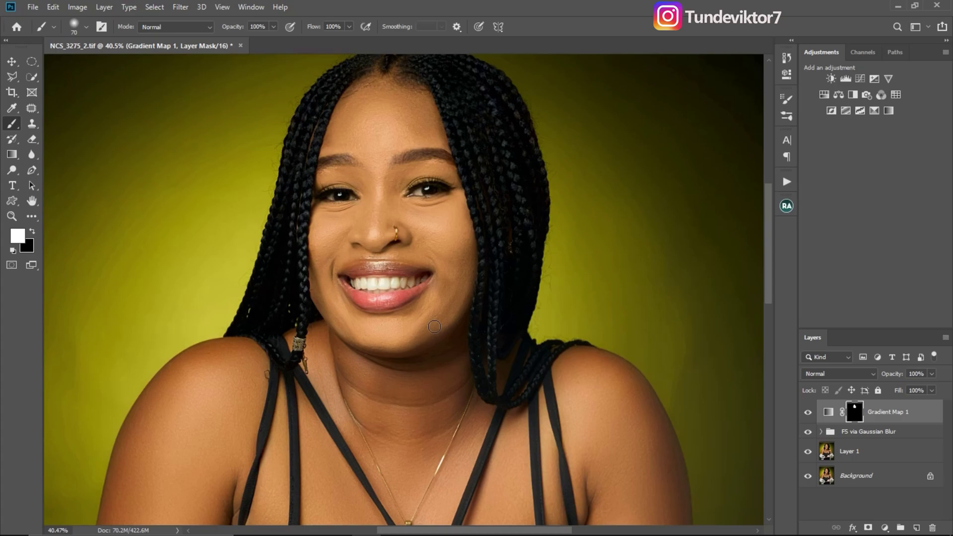
key("bracketright")
key("bracketright")
key("bracketright")
key("bracketright")
mouse_move(454, 310)
left_mouse_down()
mouse_move(434, 380)
mouse_move(445, 402)
mouse_move(408, 374)
mouse_move(352, 359)
mouse_move(349, 347)
mouse_move(397, 431)
mouse_move(423, 422)
mouse_move(422, 449)
mouse_move(431, 437)
mouse_move(392, 464)
mouse_move(443, 363)
left_mouse_up()
key("bracketleft")
key("bracketleft")
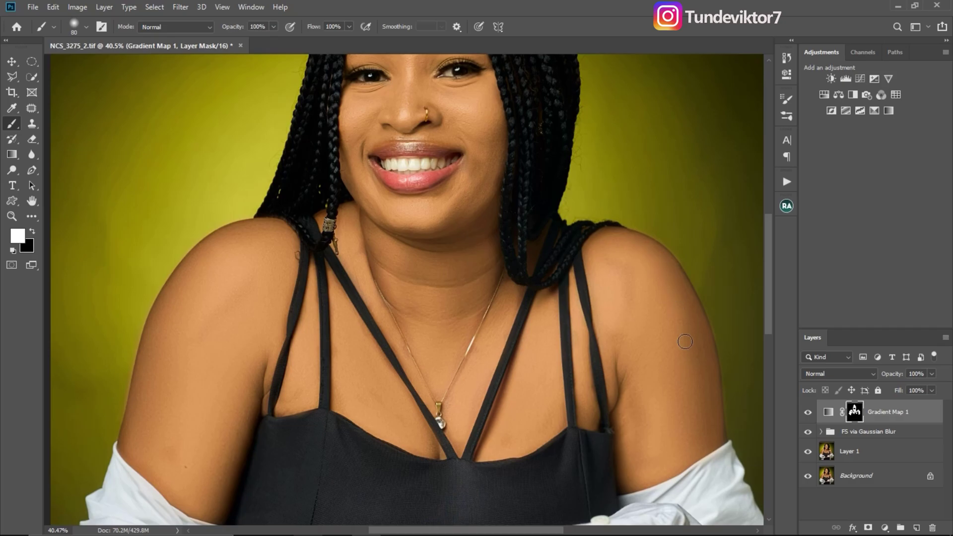
mouse_move(602, 401)
left_mouse_down()
mouse_move(582, 289)
mouse_move(596, 352)
mouse_move(609, 296)
left_mouse_up()
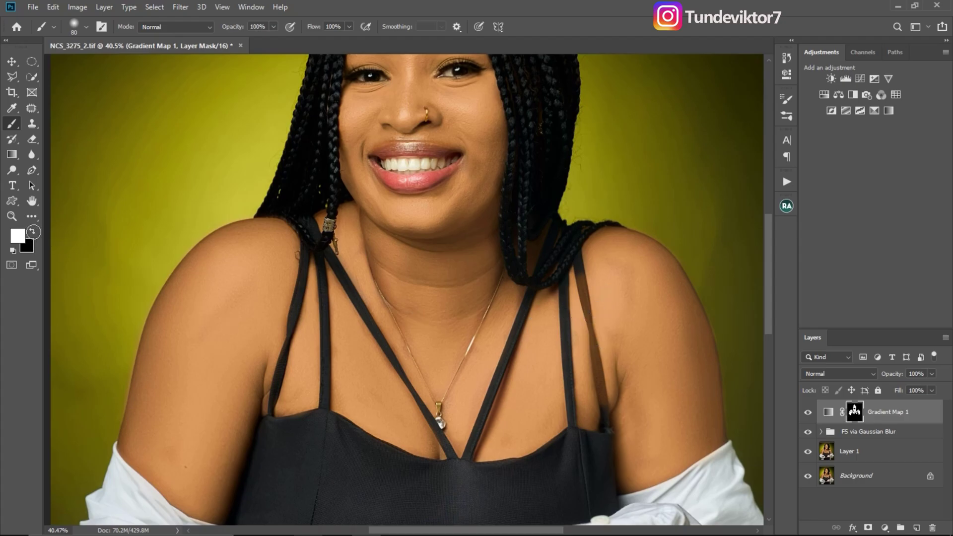
Switch to black and mask out the shoulder strap below the hair
left_click(32, 231)
key("x")
key("x")
key("x")
key("x")
mouse_move(578, 273)
left_mouse_down()
mouse_move(582, 297)
mouse_move(582, 283)
left_mouse_up()
Erase the stray toning along the shoulder strap from the Gradient Map 1 mask
key("e")
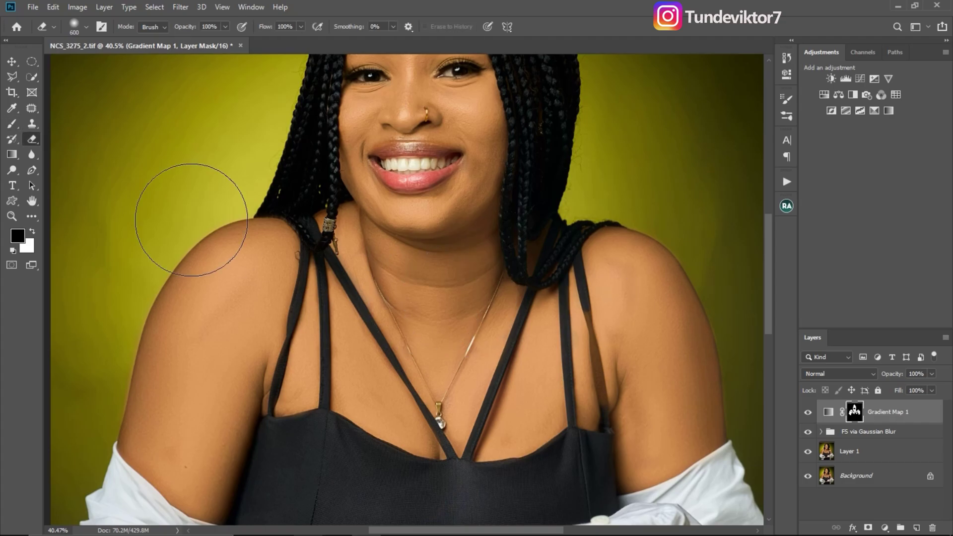
key("x")
mouse_move(581, 276)
left_mouse_down()
mouse_move(598, 391)
mouse_move(587, 332)
left_mouse_up()
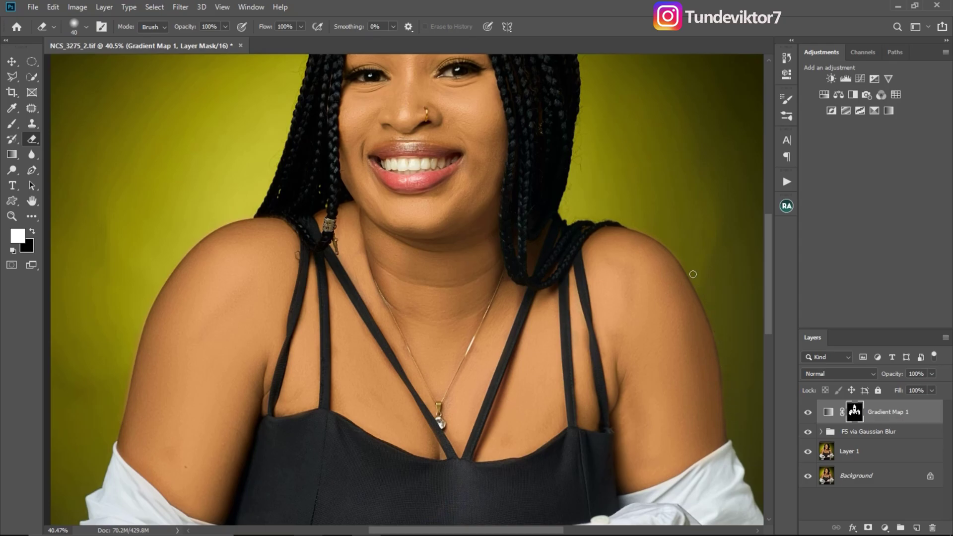
left_click(526, 325, "ctrl+alt")
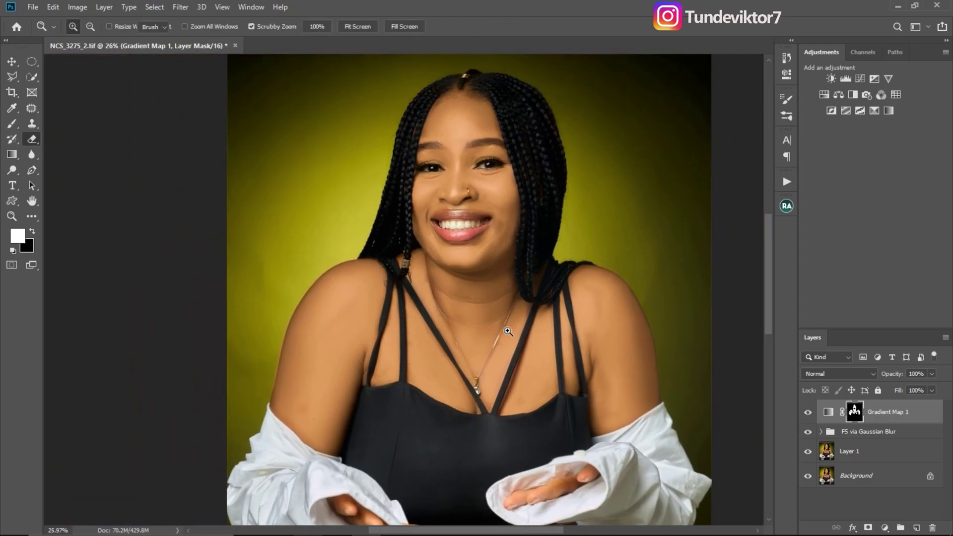
left_click(808, 411)
key("ctrl+space")
mouse_move(546, 246)
left_mouse_down()
mouse_move(566, 256)
mouse_move(532, 251)
left_mouse_up()
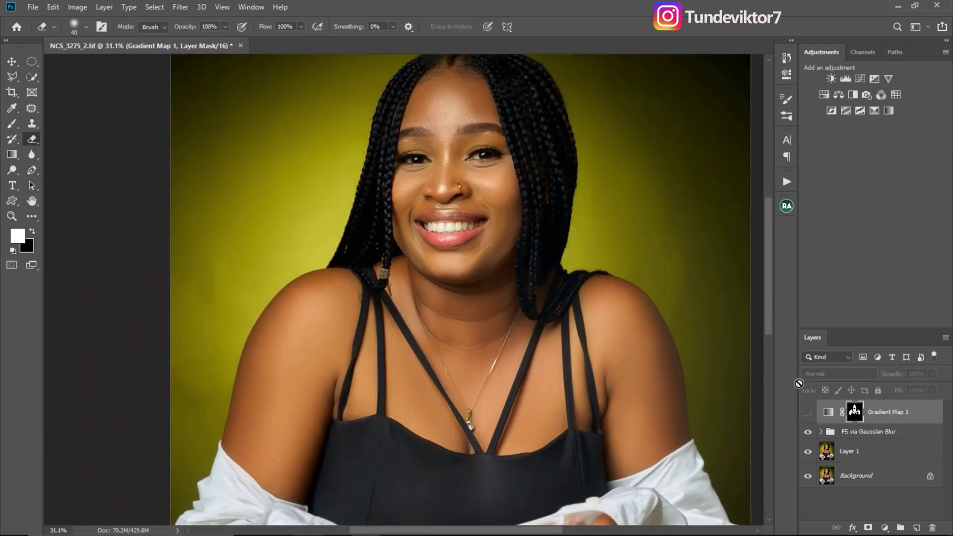
left_click(807, 411)
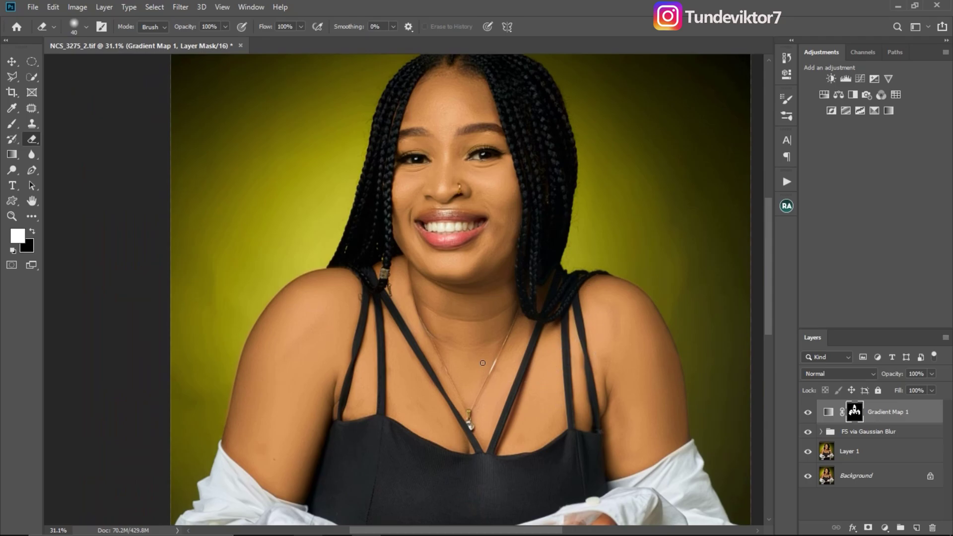
Feather the Gradient Map 1 mask to 11.1 px in its mask Properties
left_click(832, 413)
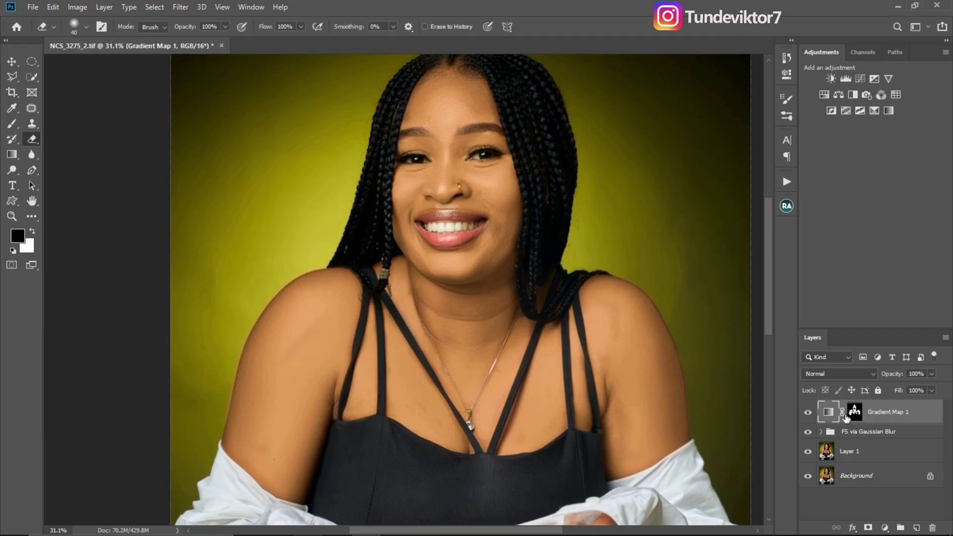
double_click(829, 415)
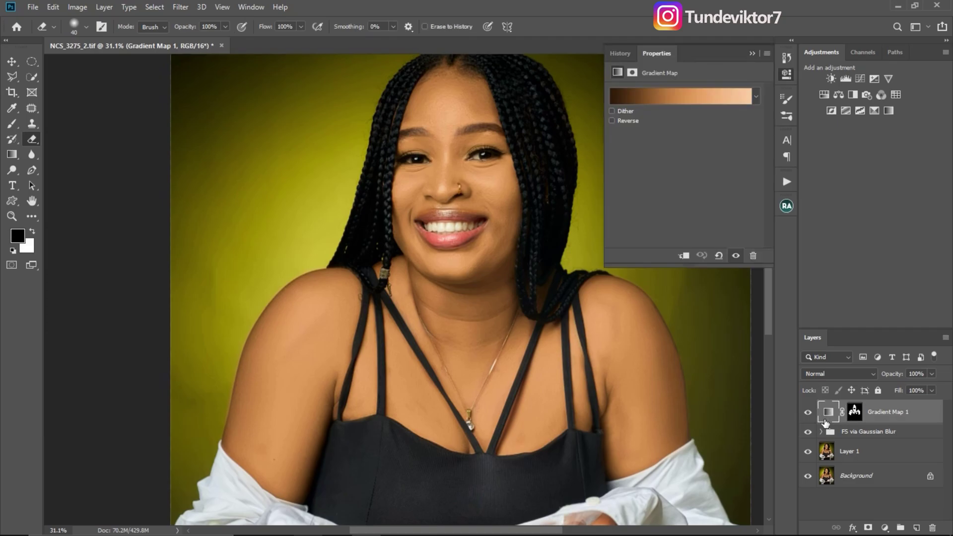
left_click(849, 416)
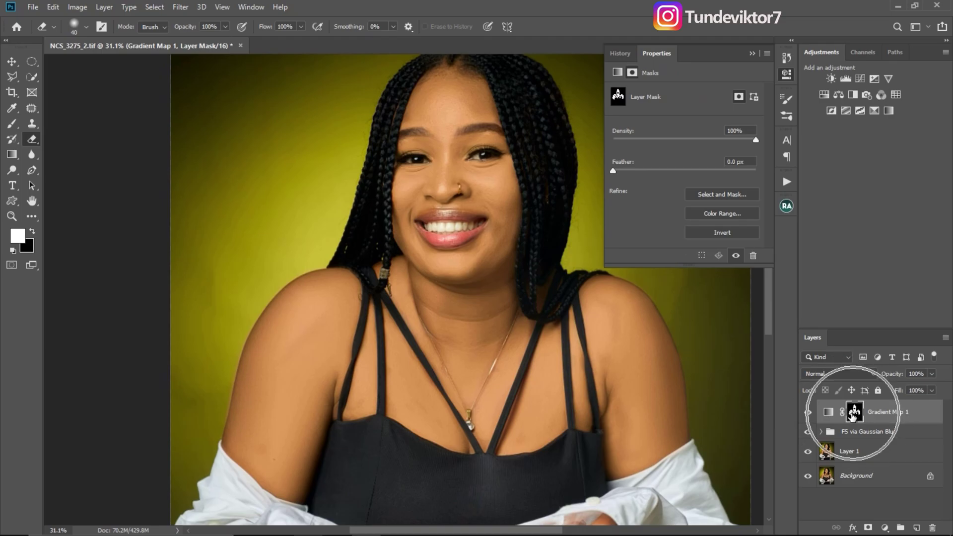
left_click_drag(616, 170, 623, 172)
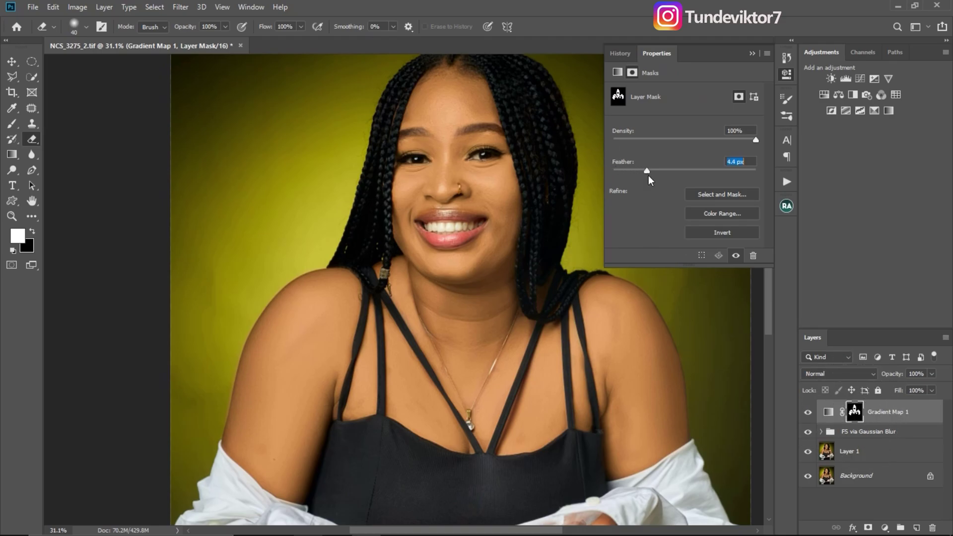
left_click_drag(668, 180, 671, 181)
left_click(854, 259)
left_click_drag(535, 200, 516, 273)
Apply a Gaussian Blur with a 2.9-pixel radius to the Gradient Map 1 mask
left_click(183, 7)
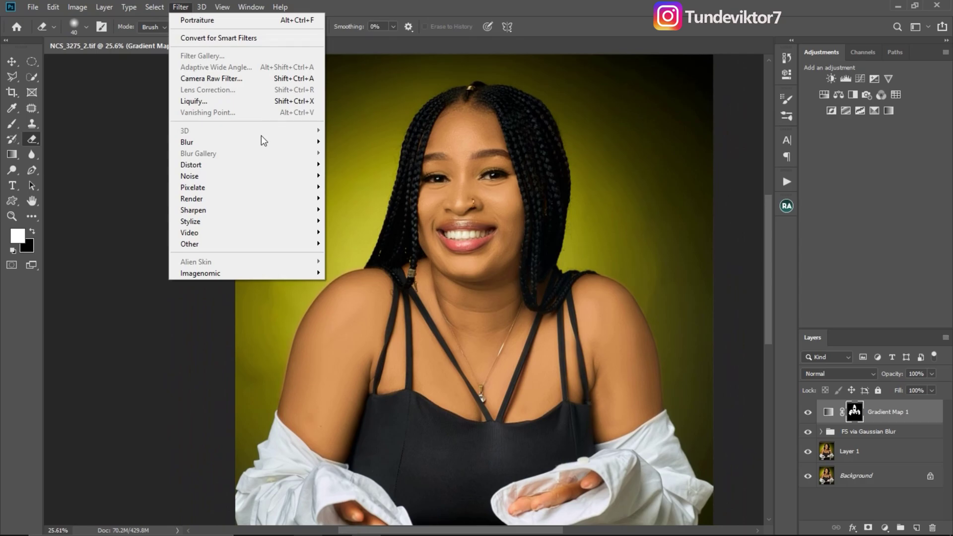
mouse_move(251, 141)
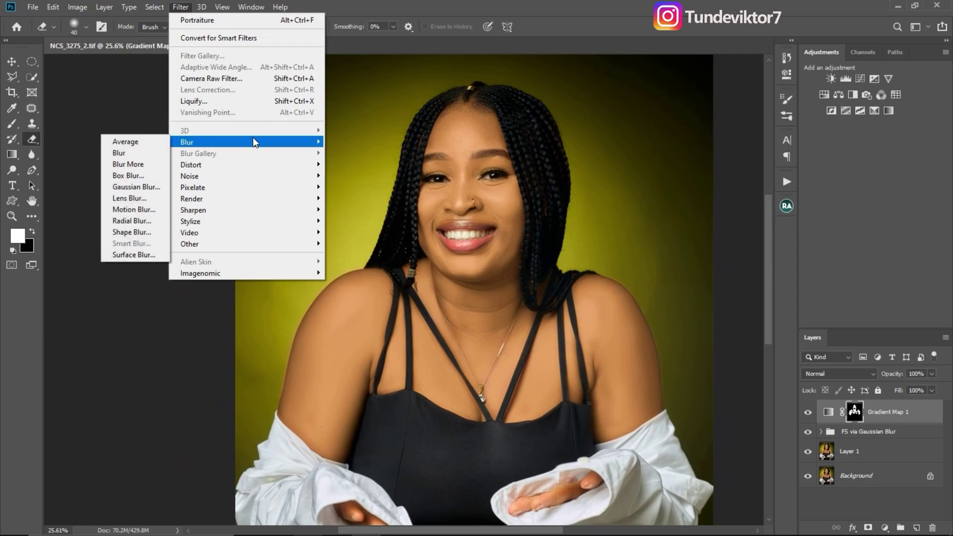
left_click(143, 188)
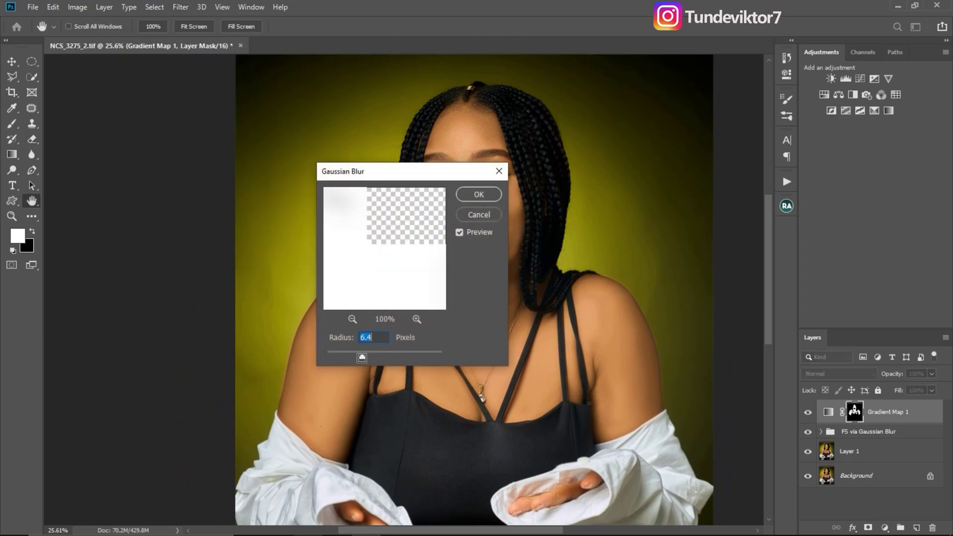
left_click_drag(362, 356, 344, 354)
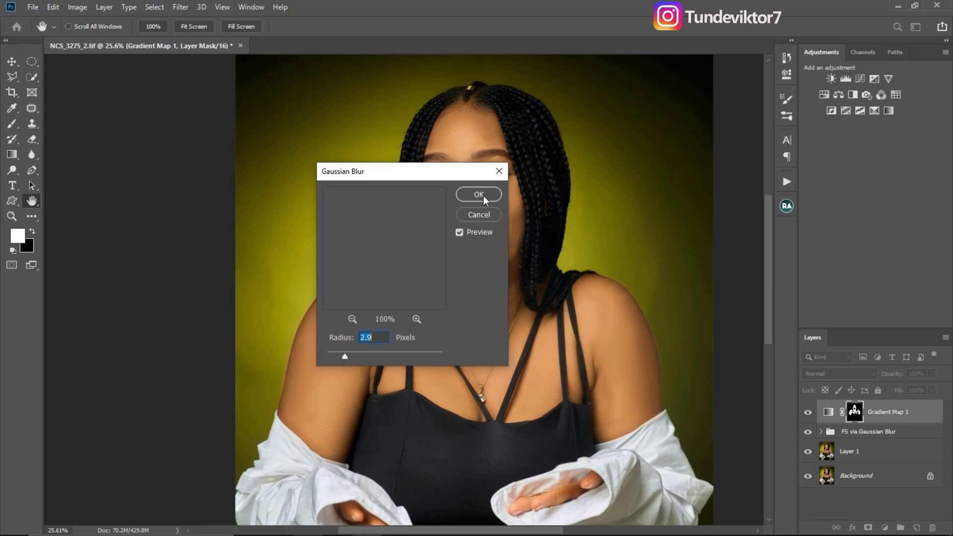
left_click(480, 195)
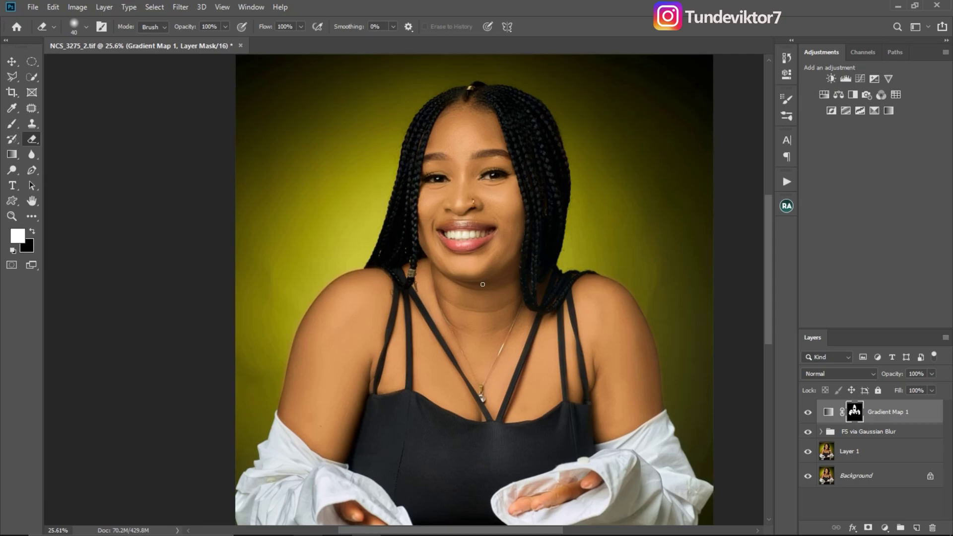
Lower Gradient Map 1's opacity to 53% and inspect the portrait up close
key("z")
mouse_move(557, 270)
left_mouse_down()
mouse_move(522, 274)
mouse_move(564, 232)
mouse_move(585, 233)
mouse_move(551, 233)
left_mouse_up()
key("z")
left_click(932, 374)
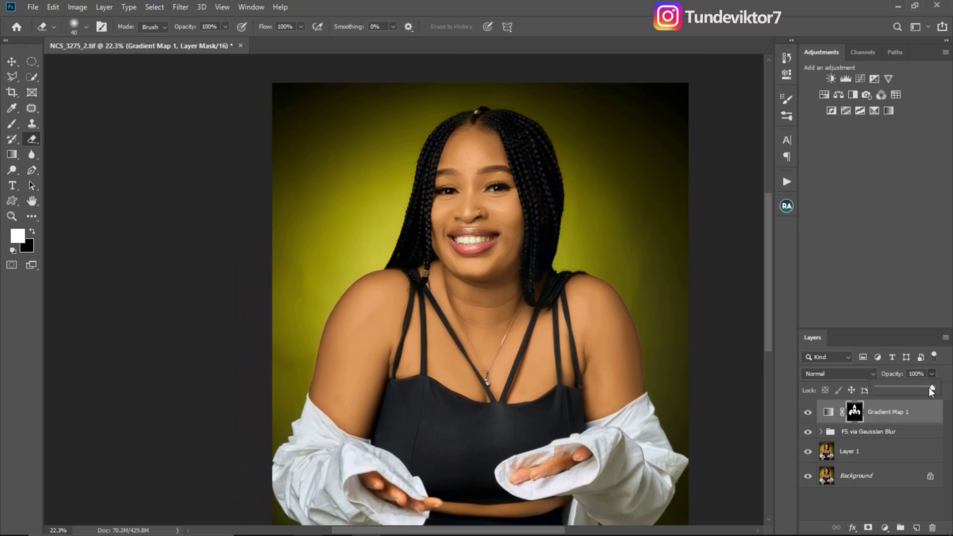
left_click_drag(908, 389, 907, 389)
key("z")
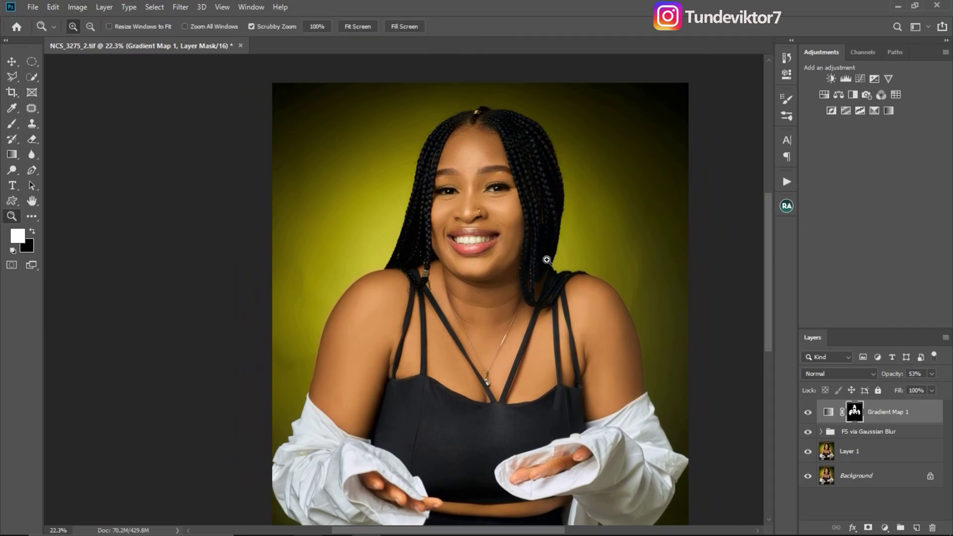
mouse_move(534, 257)
left_mouse_down()
mouse_move(584, 279)
mouse_move(566, 281)
left_mouse_up()
key("e")
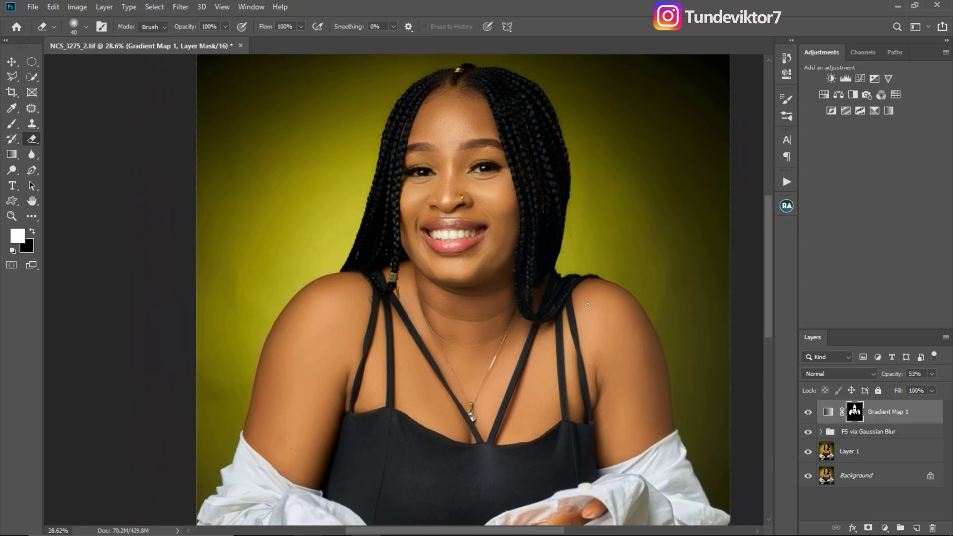
key("z")
left_click_drag(551, 296, 546, 295)
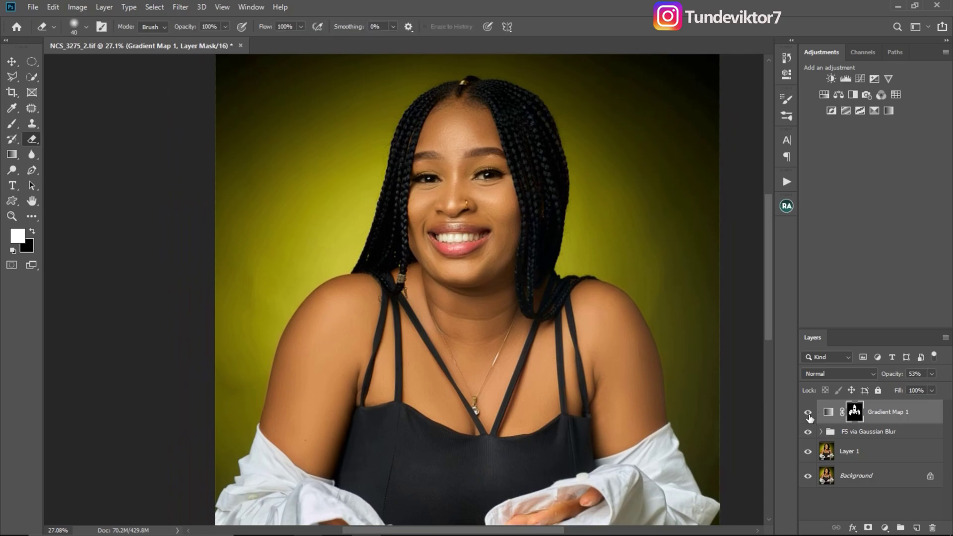
Toggle Gradient Map 1's visibility repeatedly to compare the skin with and without it
left_click(808, 412)
left_click(808, 413)
left_click(808, 413)
left_click(808, 413)
left_click_drag(493, 266, 558, 308)
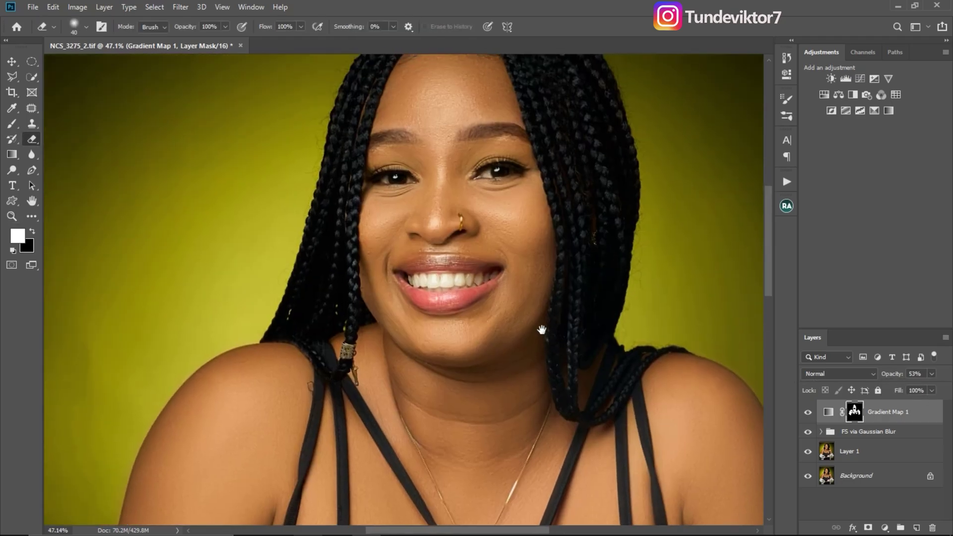
left_click(807, 415)
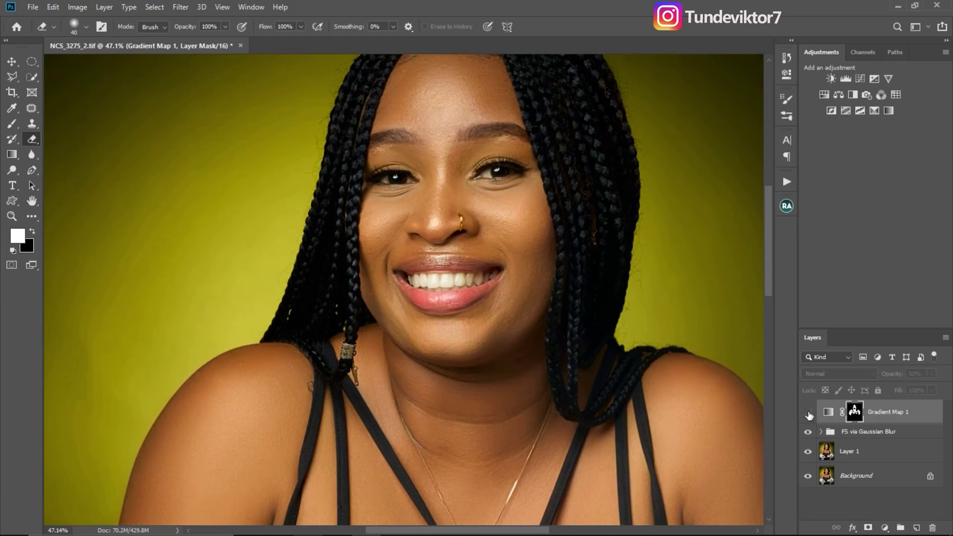
left_click(808, 413)
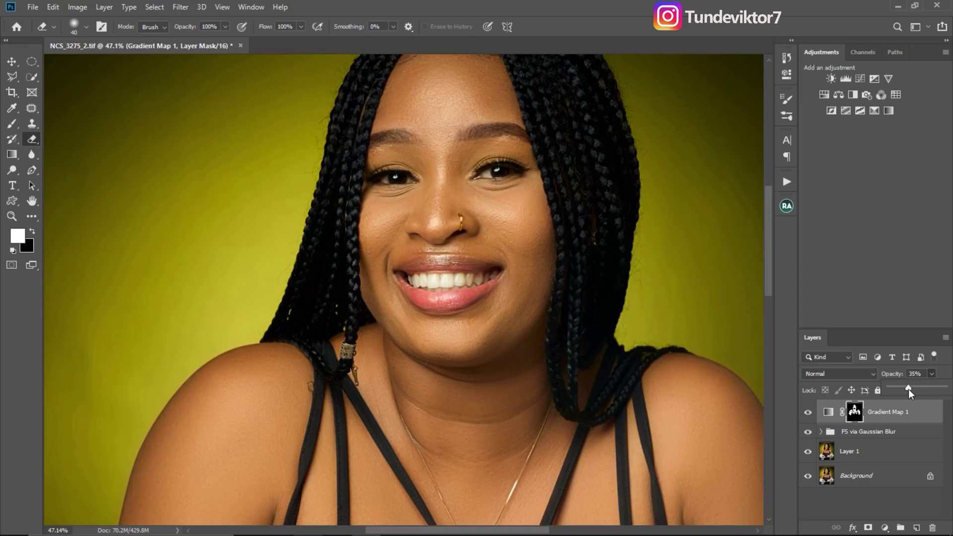
Restore Gradient Map 1 to 100% opacity and fit the whole portrait on screen
left_click_drag(910, 389, 944, 391)
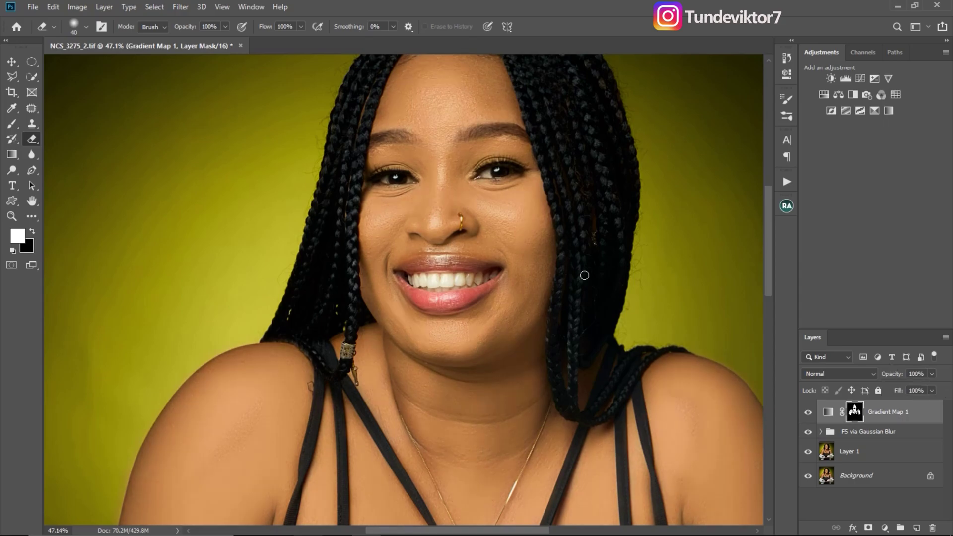
key("z")
key("ctrl+0")
Switch Gradient Map 1 to the Color blend mode and zoom in on the portrait
key("e")
left_click(840, 373)
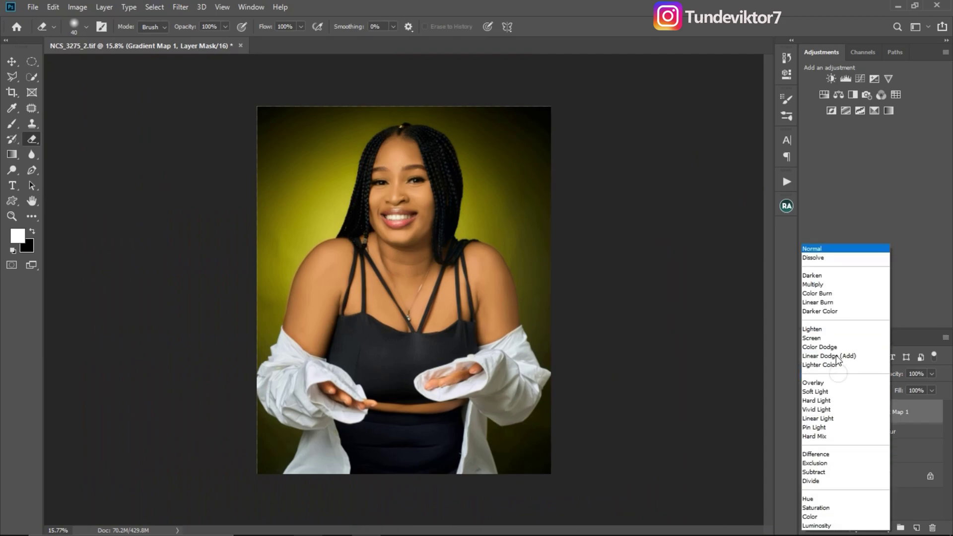
left_click(815, 516)
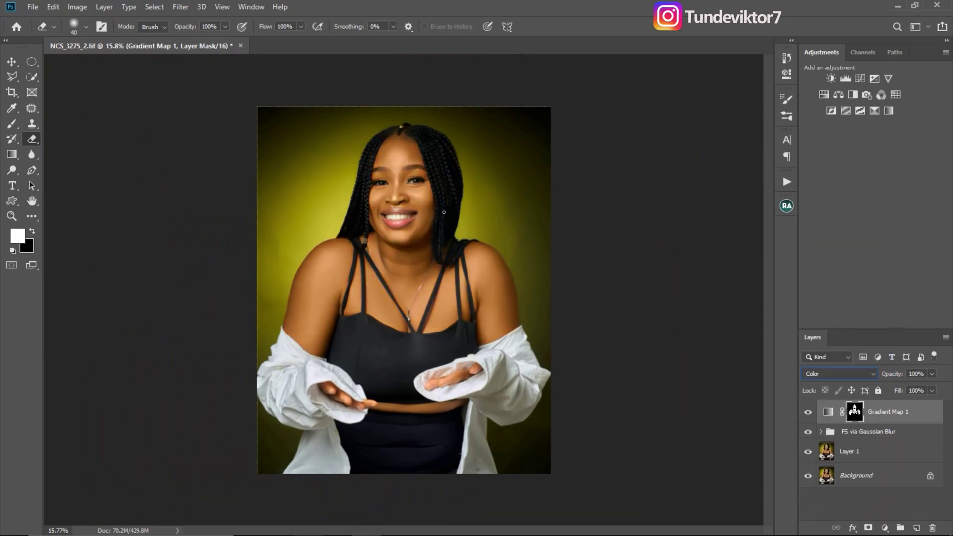
key("z")
mouse_move(456, 256)
left_mouse_down()
mouse_move(469, 268)
mouse_move(449, 268)
left_mouse_up()
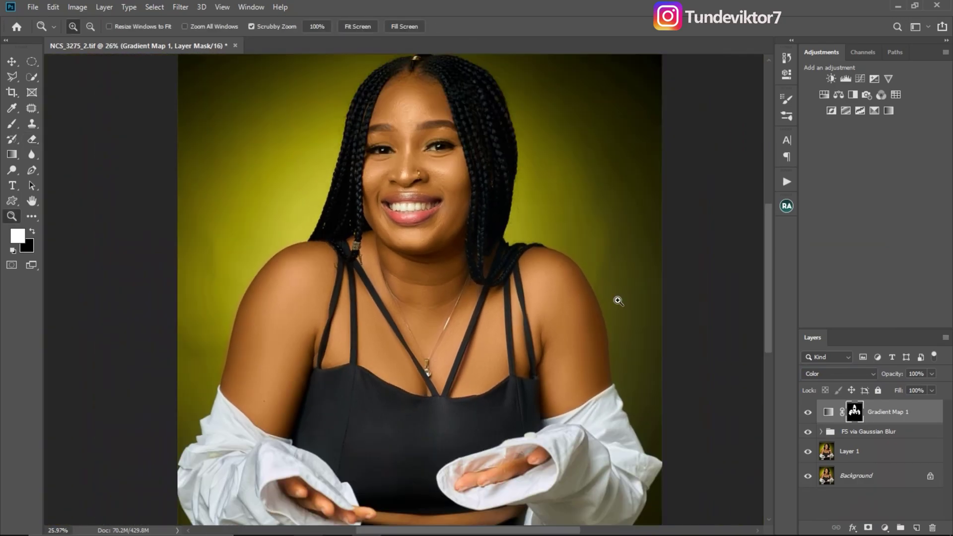
Lower Gradient Map 1 opacity to 59%, toggling its visibility to compare the face
left_click(931, 373)
left_click_drag(470, 276, 477, 277)
left_click(809, 414)
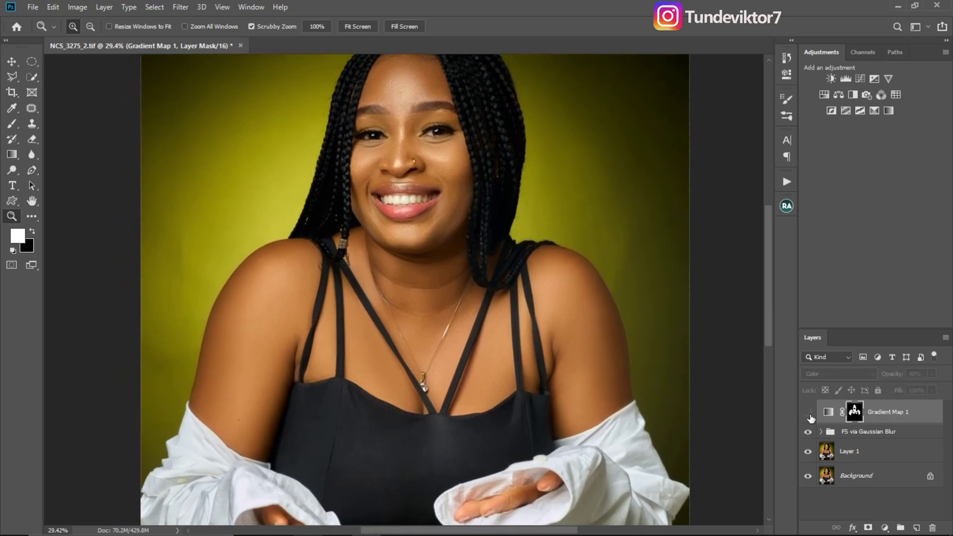
left_click_drag(519, 335, 534, 335)
left_click_drag(520, 277, 515, 326)
left_click(808, 413)
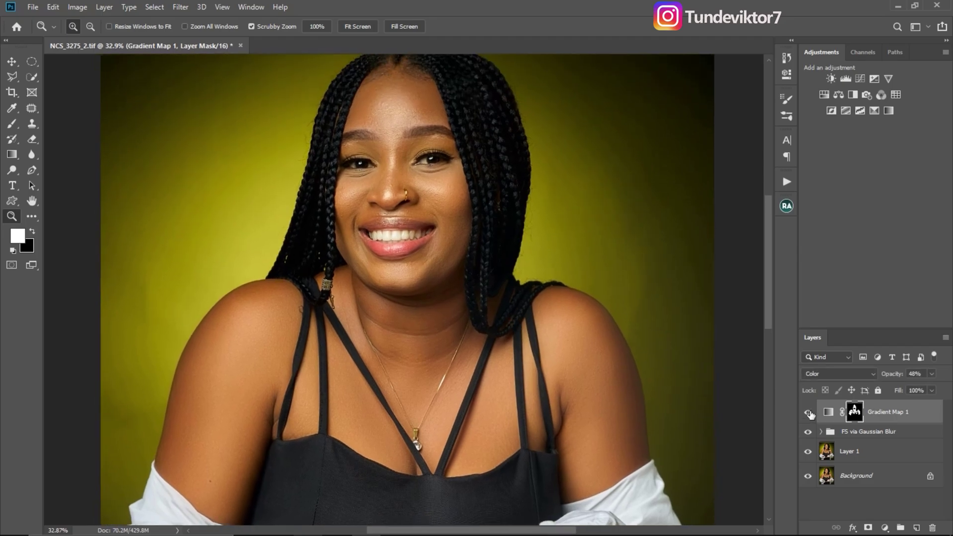
left_click(807, 413)
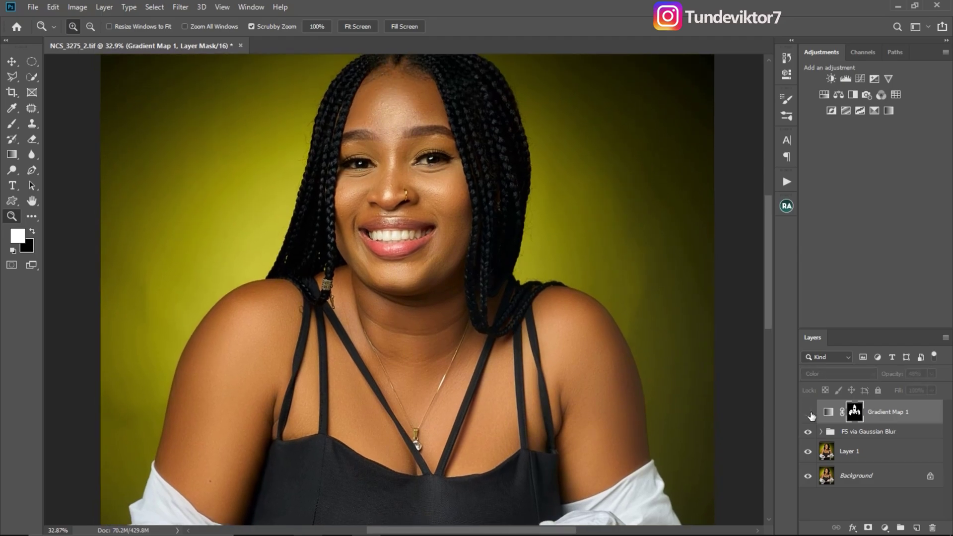
left_click(808, 413)
left_click(931, 373)
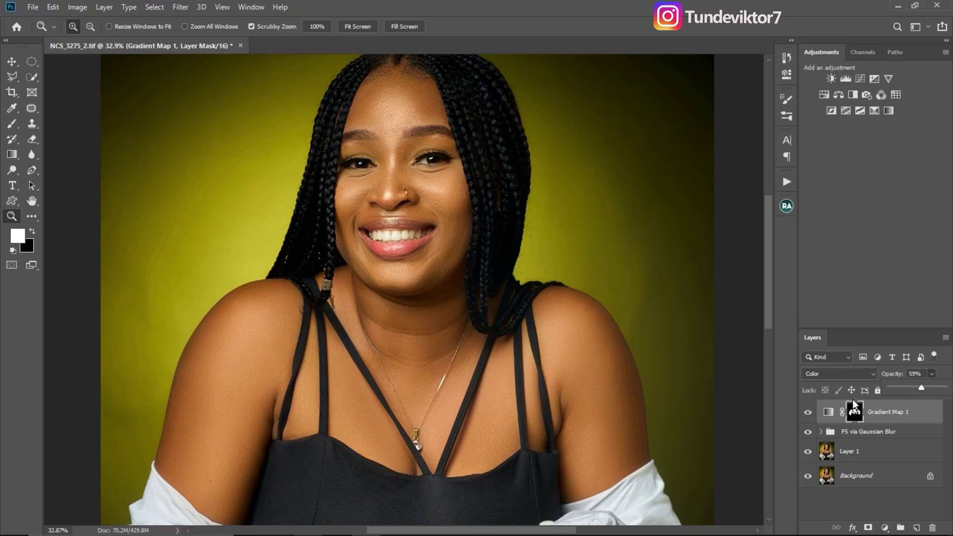
left_click(806, 417)
scroll(467, 299, "down", 3)
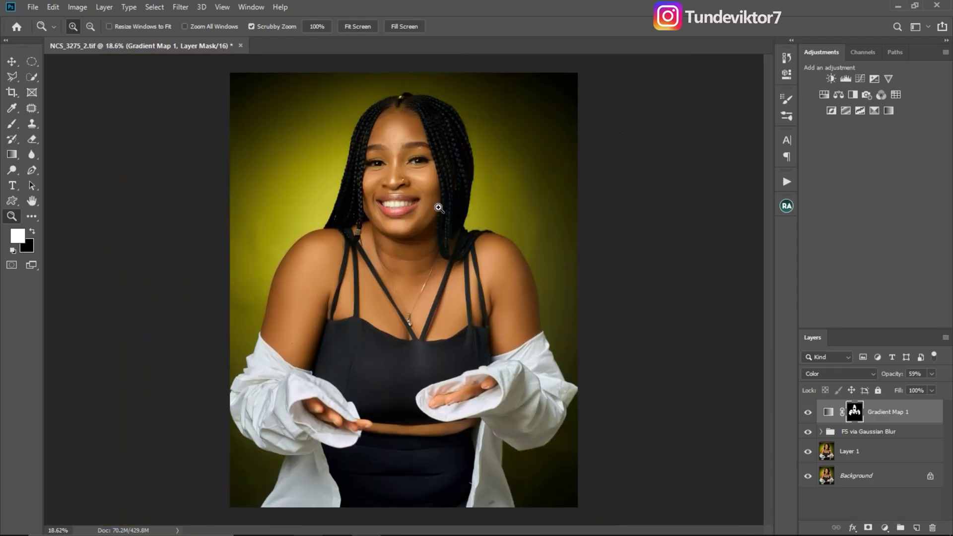